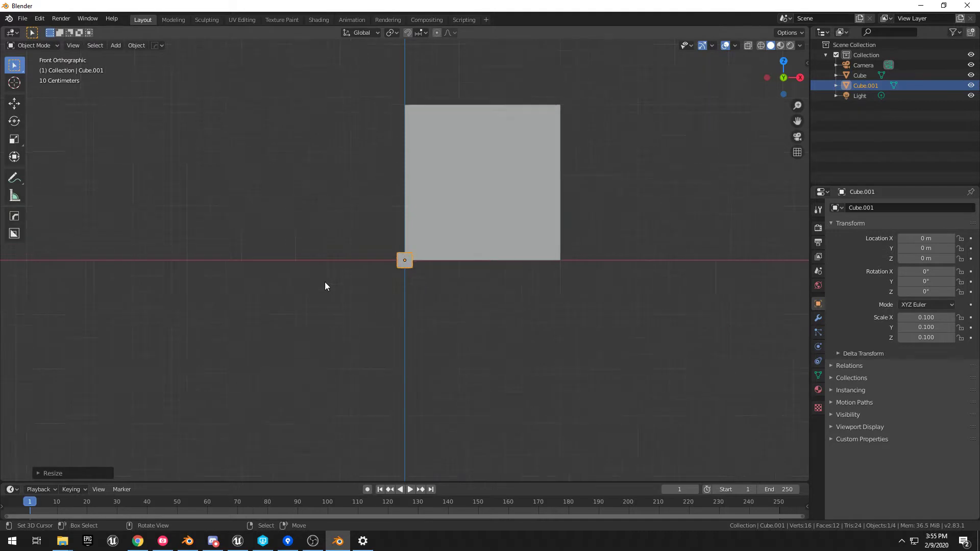
Step: Switch to wireframe shading and move the small cube 0.1 m along X and 0.1 m along Z in the front view
key(shift+z)
scroll(394, 215, up, 2)
key(g)
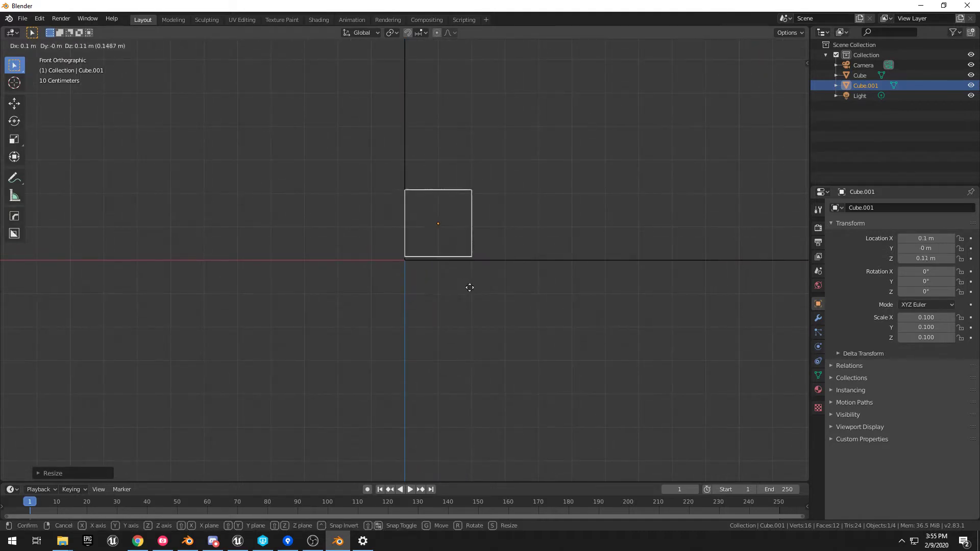
click(457, 326)
Step: In the top view, move the small cube 0.1 m along Y so that it sits inside the large cube's corner
key(KP_7)
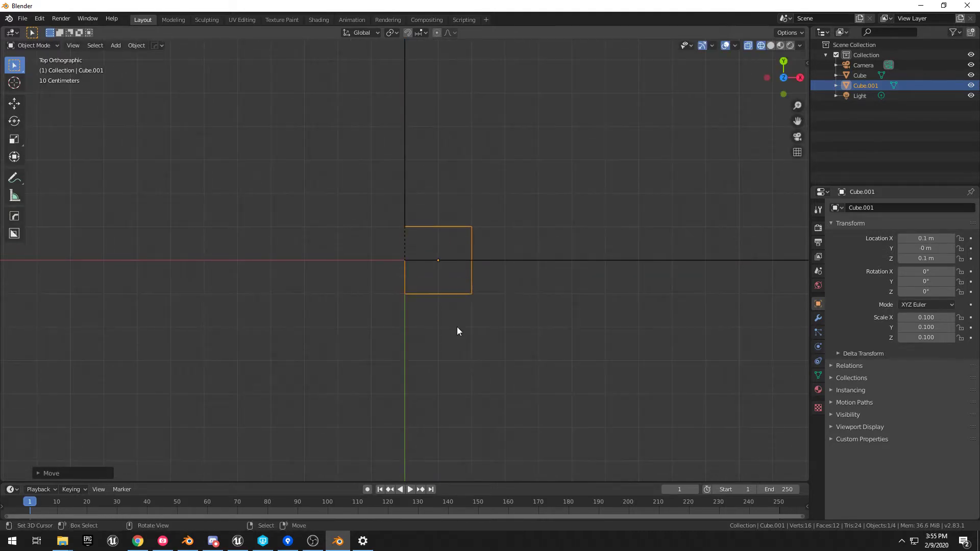
key(g)
key(y)
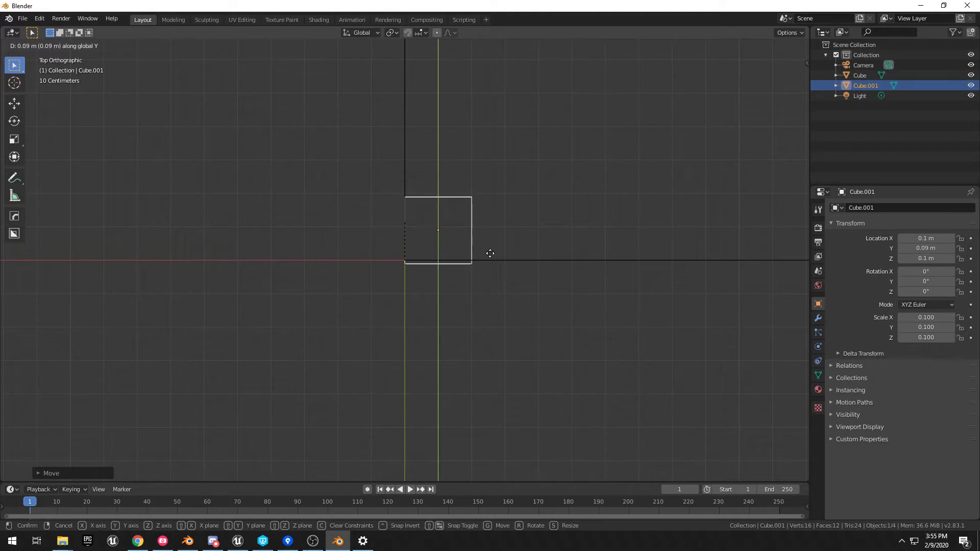
click(497, 209)
scroll(507, 231, down, 4)
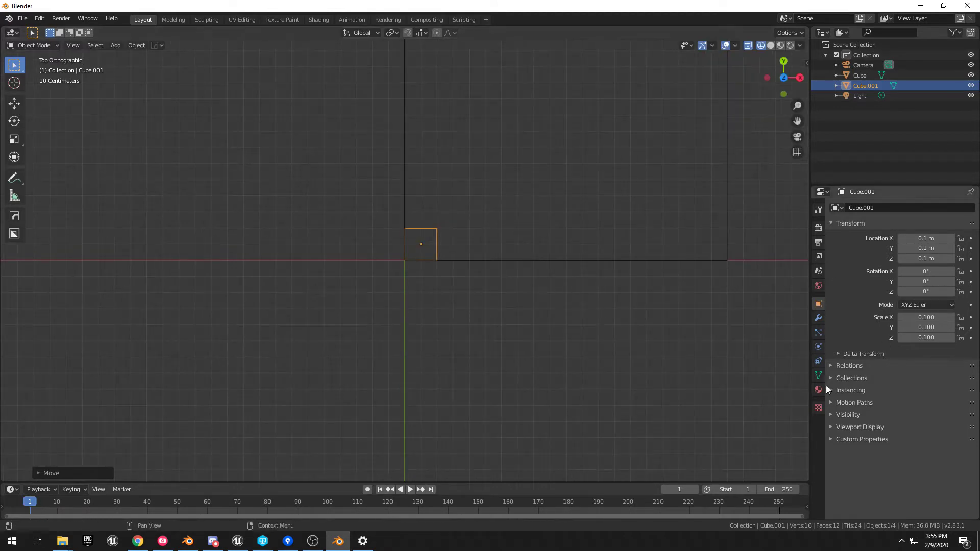
Step: Add a Basis shape key and a Key 1 shape key to Cube.001
click(818, 373)
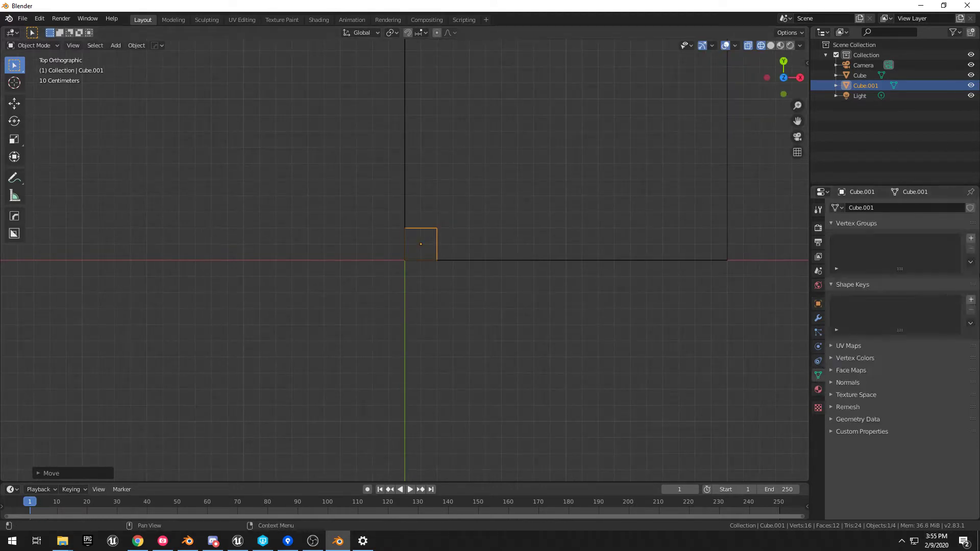
click(970, 300)
click(970, 299)
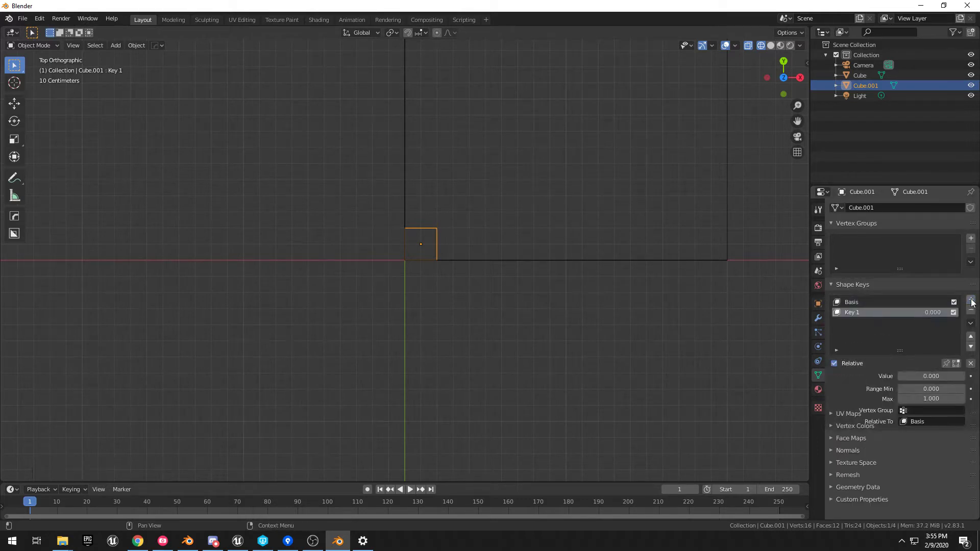
Step: With Key 1 active, extrude the small cube's +Y face 1.6 m along the Y axis in Edit Mode
shift+middle_drag(413, 226, 378, 403)
key(Tab)
key(alt+a)
key(b)
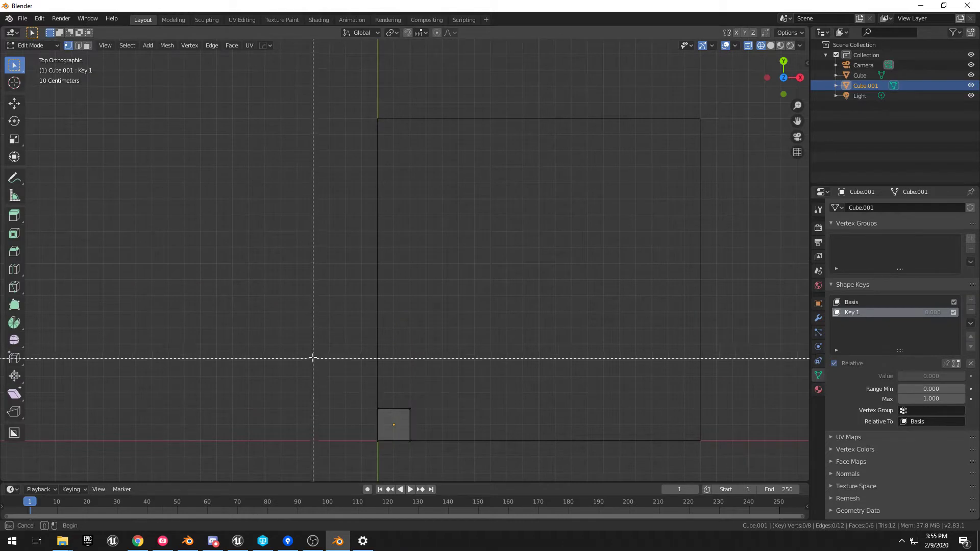
drag(315, 359, 467, 426)
key(e)
key(y)
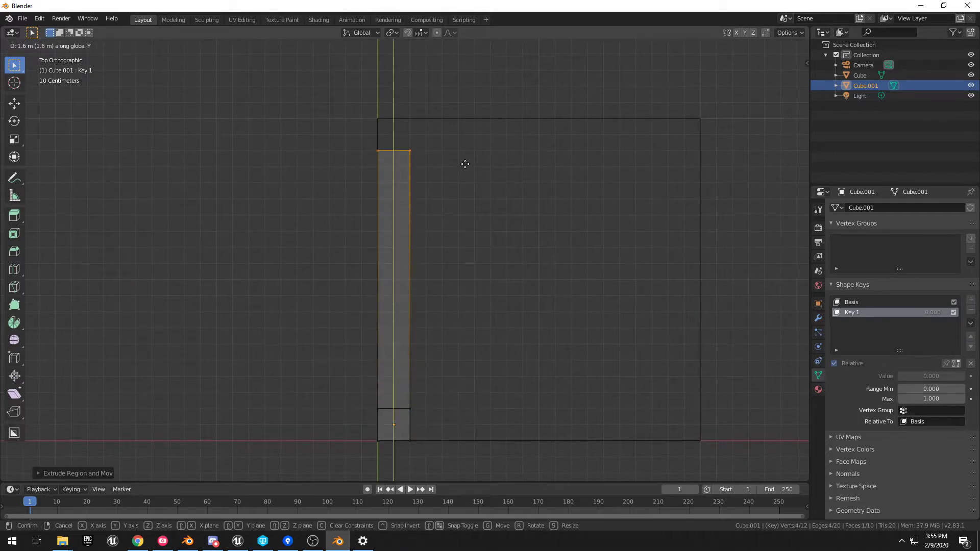
click(465, 164)
Step: Extrude the bar's end a further 0.2 m along Y to the large cube's edge and return to Object Mode
key(e)
key(y)
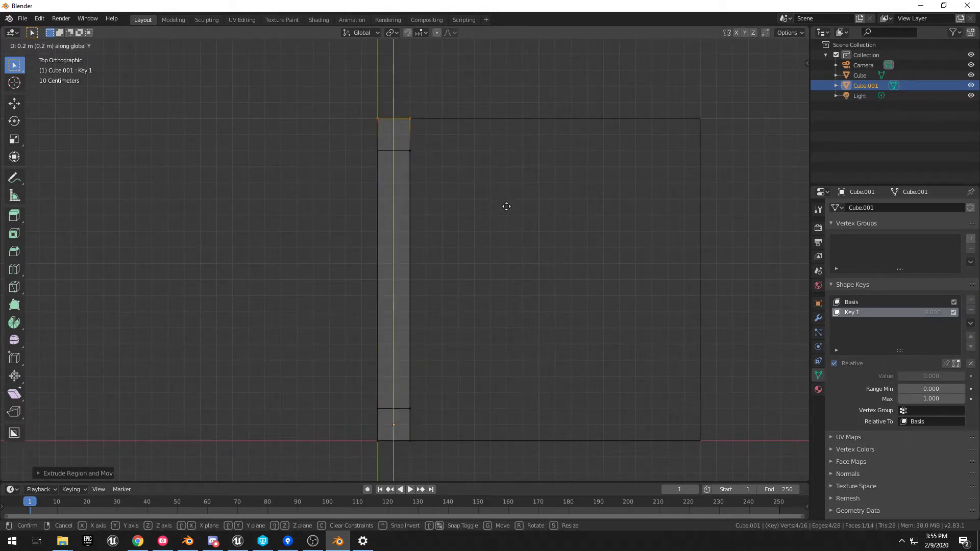
click(506, 206)
key(Tab)
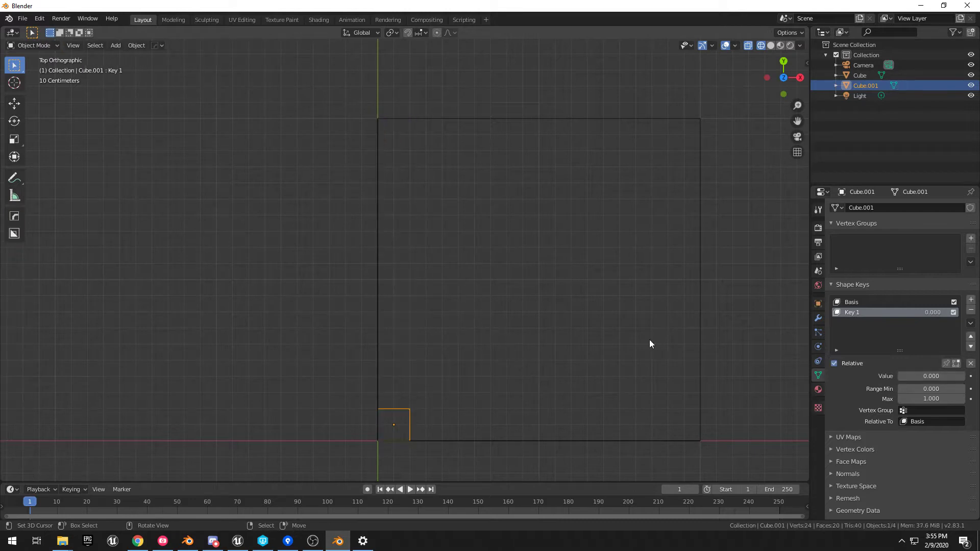
Step: Set Key 1's value to 1.000 and create a new shape key, Key 2, from the mix
drag(930, 376, 966, 379)
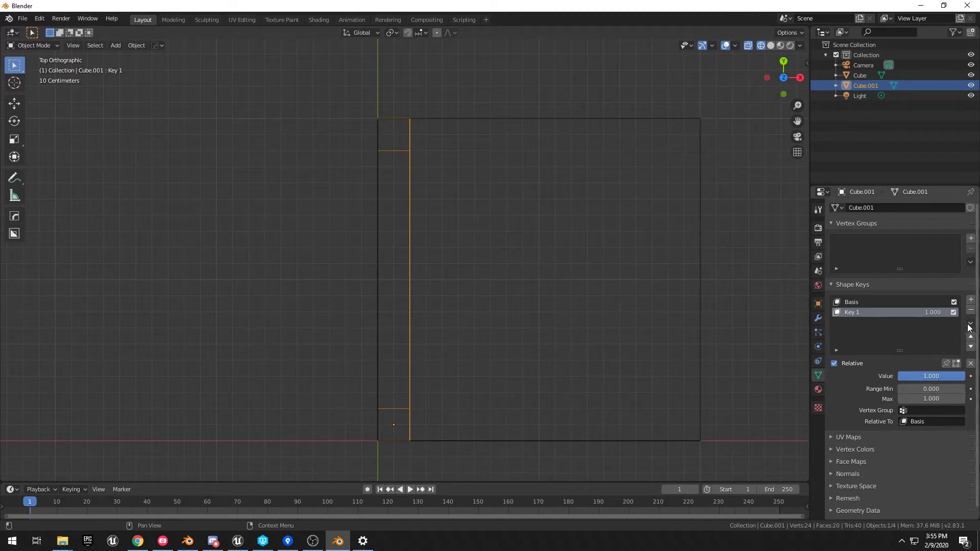
click(969, 325)
click(917, 335)
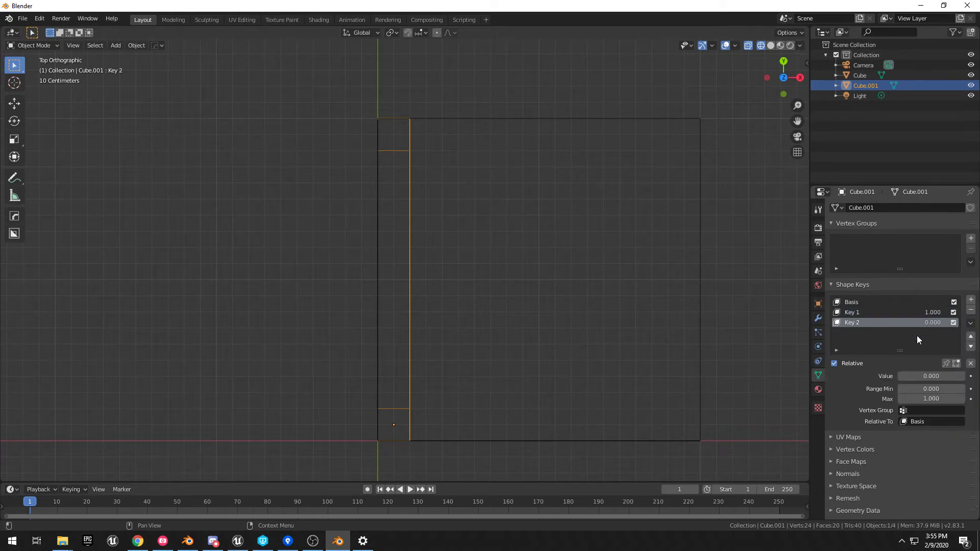
Step: Set Key 1's value to 0.000 and Key 2's value to 1.000
click(904, 312)
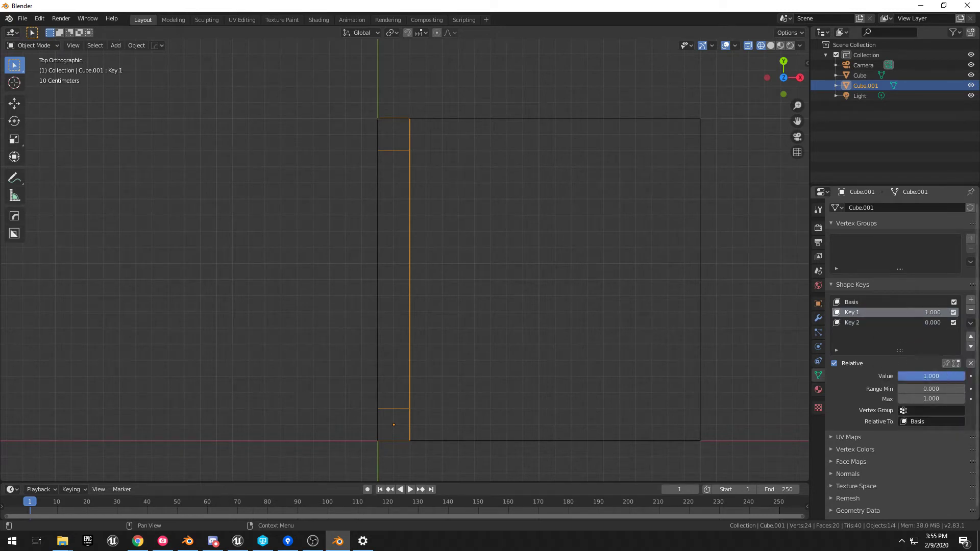
drag(932, 311, 883, 325)
click(880, 323)
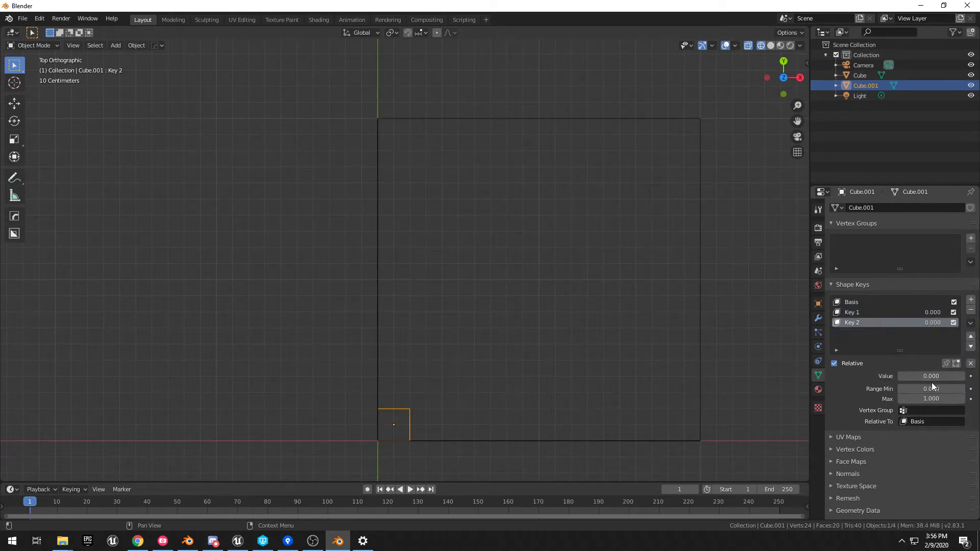
drag(963, 376, 968, 379)
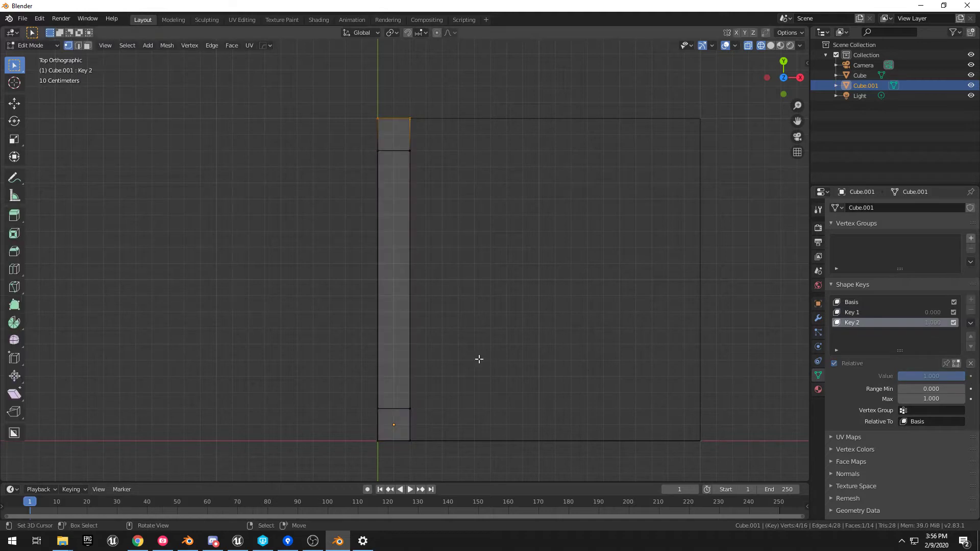
Step: With Key 2 active, extrude the origin corner block's side face along X, stopping one block width short of the large cube's edge
key(Tab)
drag(397, 390, 448, 490)
key(e)
key(x)
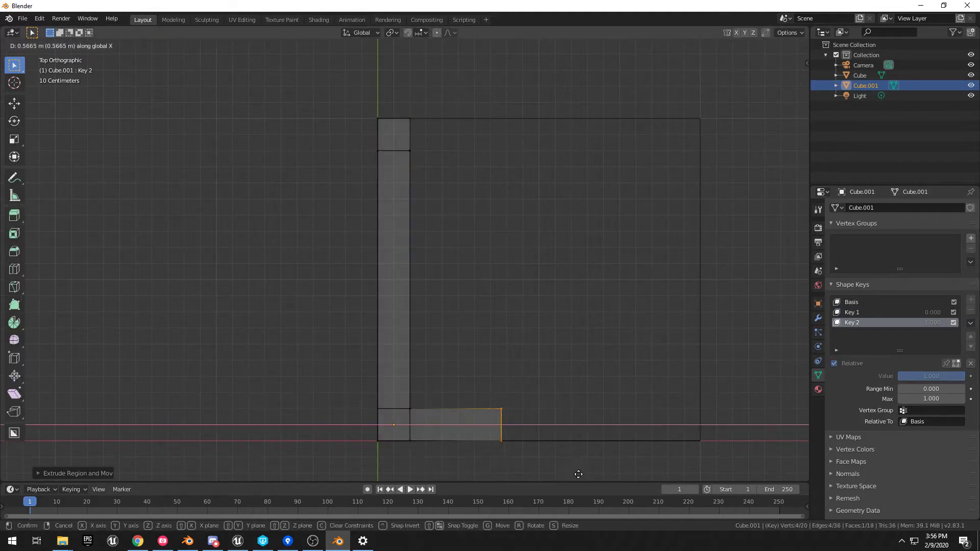
click(700, 465)
Step: Extrude the end of this X-direction arm by one more block width to the large cube's edge
key(e)
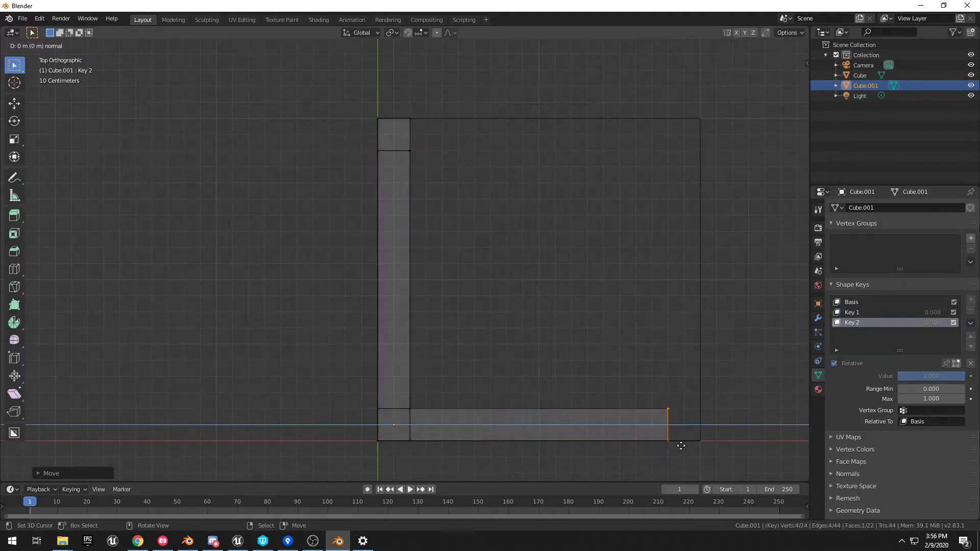
key(x)
click(713, 442)
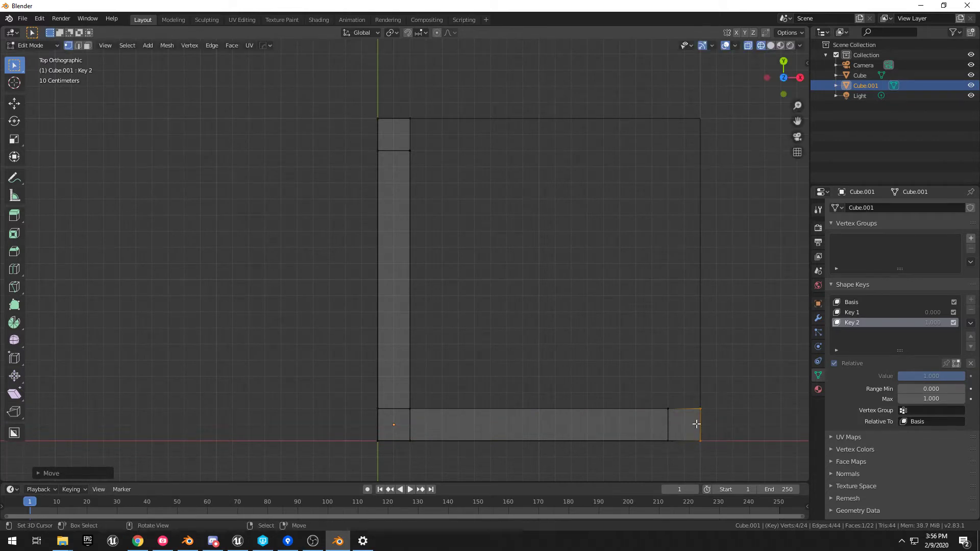
key(Tab)
key(Tab)
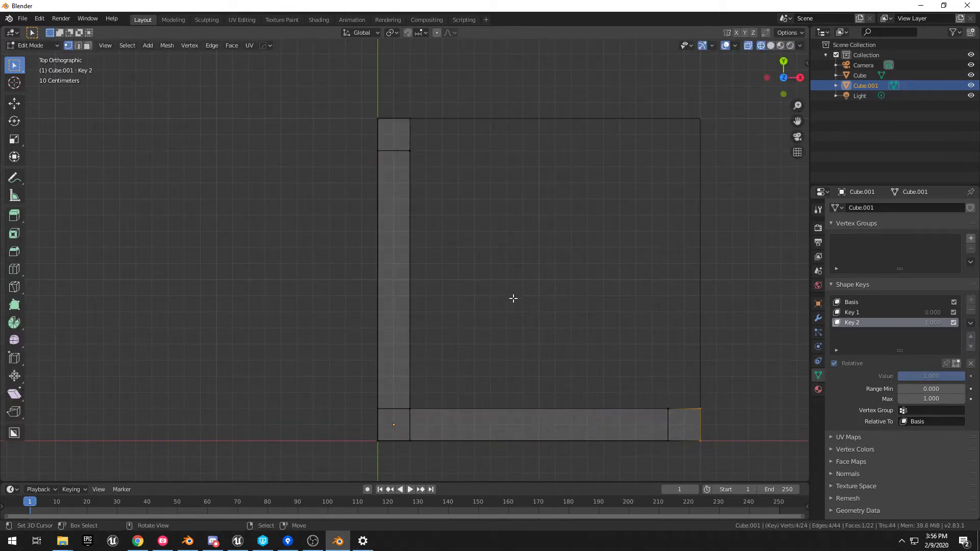
Step: Extrude the far corner block's side face along X to the large cube's edge, ending the second arm with a corner block
key(alt+a)
key(b)
drag(388, 80, 426, 158)
key(e)
key(x)
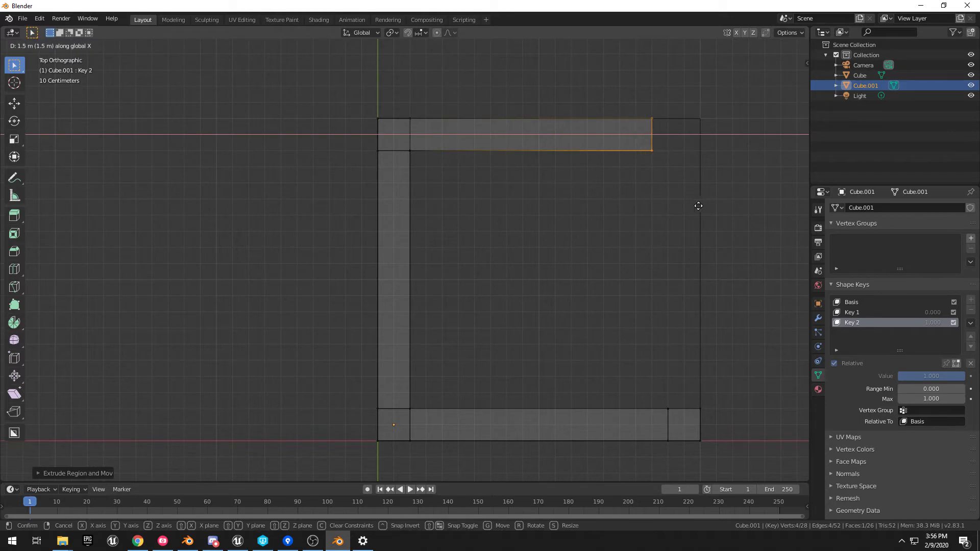
click(750, 210)
middle_drag(504, 269, 663, 275)
key(Tab)
Step: Create Key 3 from the shape key mix, set Key 2's value to 0.000 and Key 3's value to 1.000
click(971, 323)
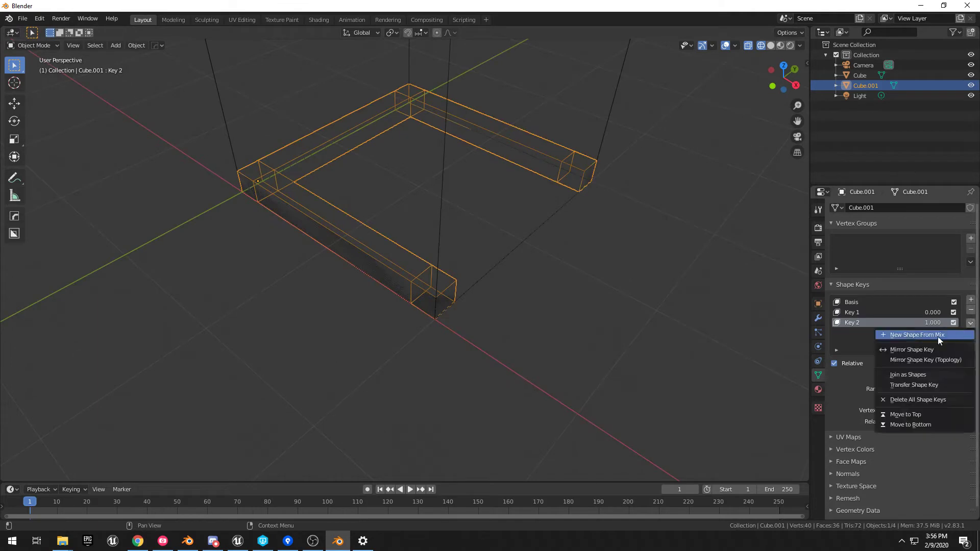
click(938, 335)
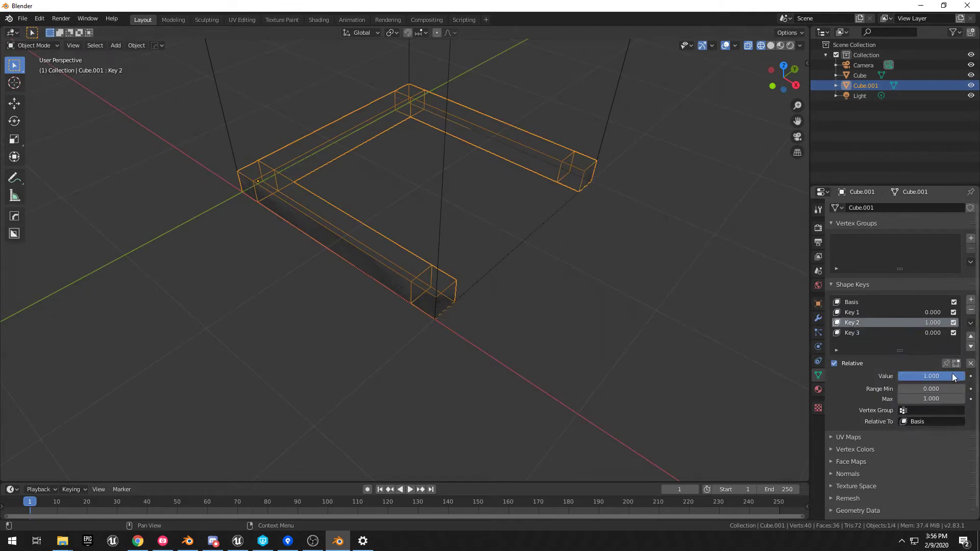
mouse_move(964, 376)
mouse_down()
mouse_move(898, 376)
mouse_move(964, 376)
mouse_up()
click(883, 333)
Step: With Key 3 active, extrude the inner face of the first arm's end block along Y towards the second arm
middle_drag(489, 268, 461, 271)
key(Tab)
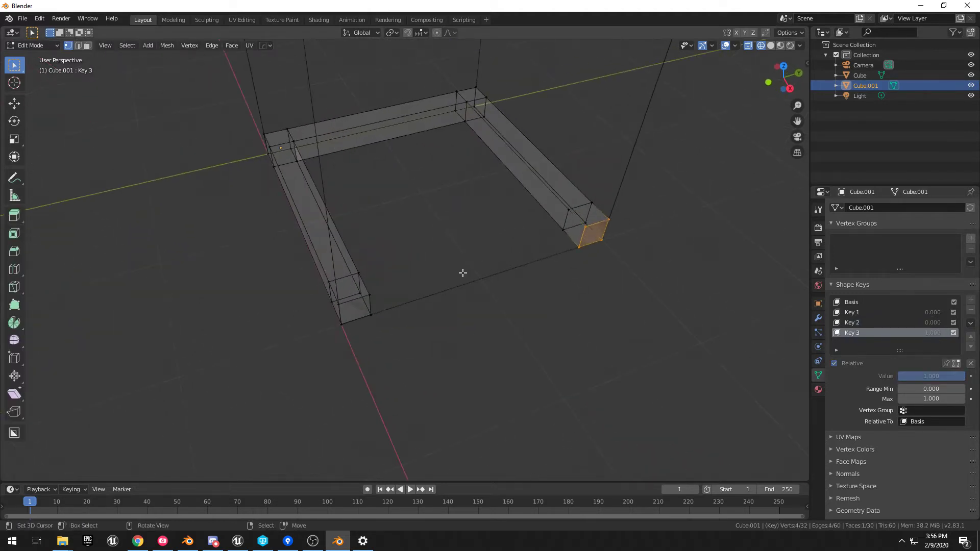
key(b)
drag(357, 261, 451, 380)
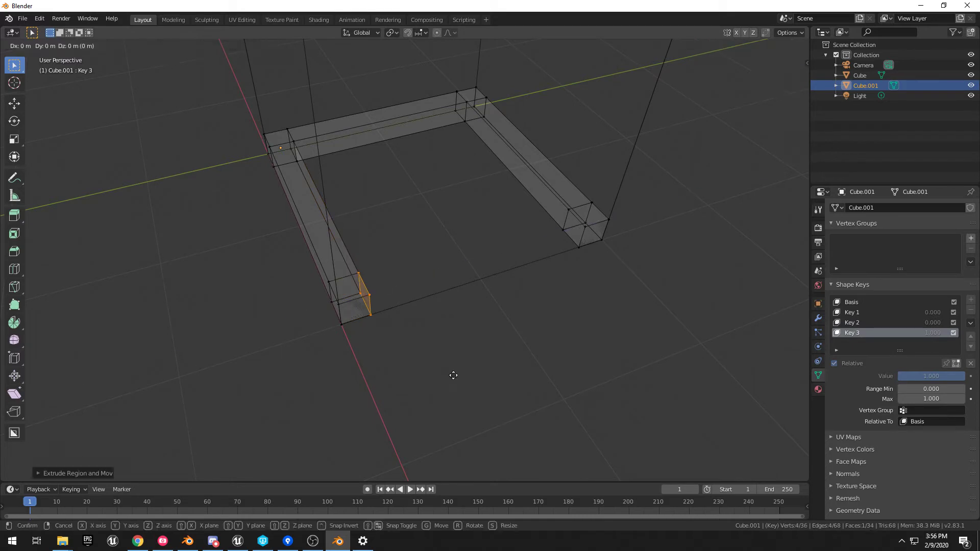
key(e)
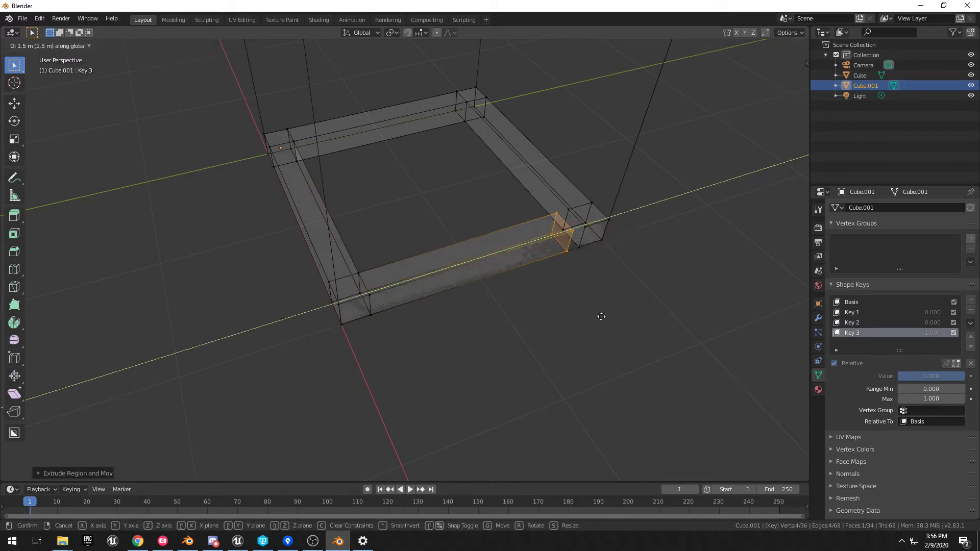
click(456, 345)
Step: Extrude the crossbar's end further along Y to meet the second arm, closing the square base frame
key(e)
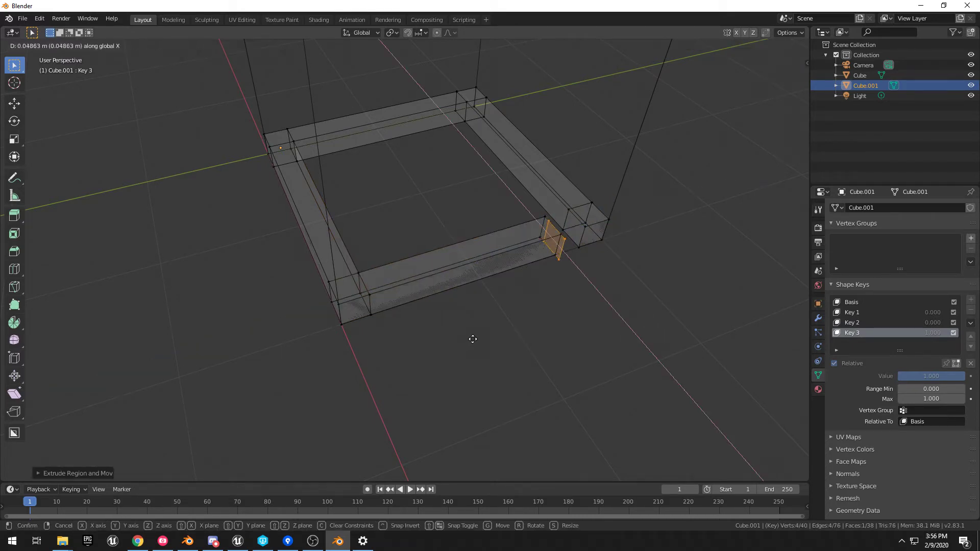
click(524, 320)
key(Tab)
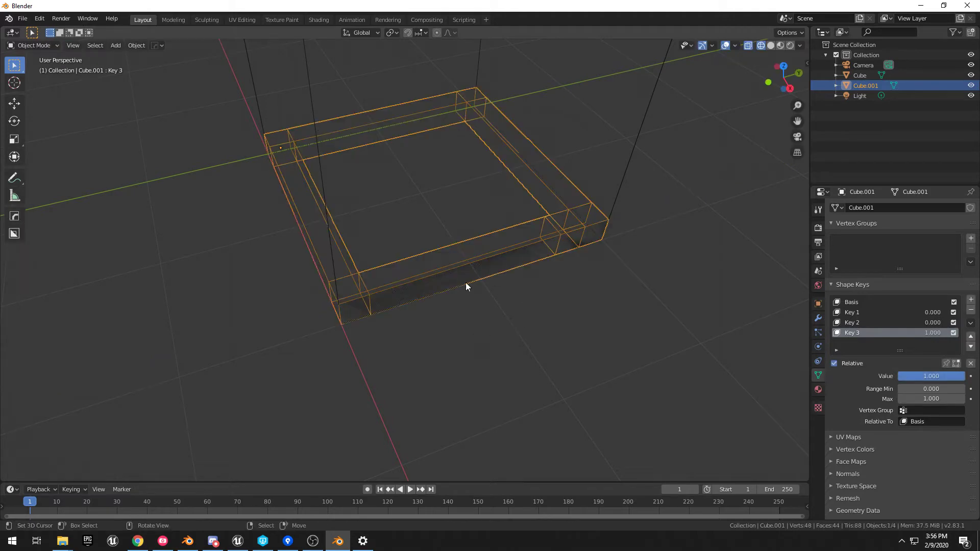
Step: Extrude the top faces of the base frame's four corner blocks along Z, stopping one block height below the large cube's top
shift+middle_drag(427, 276, 490, 320)
key(Tab)
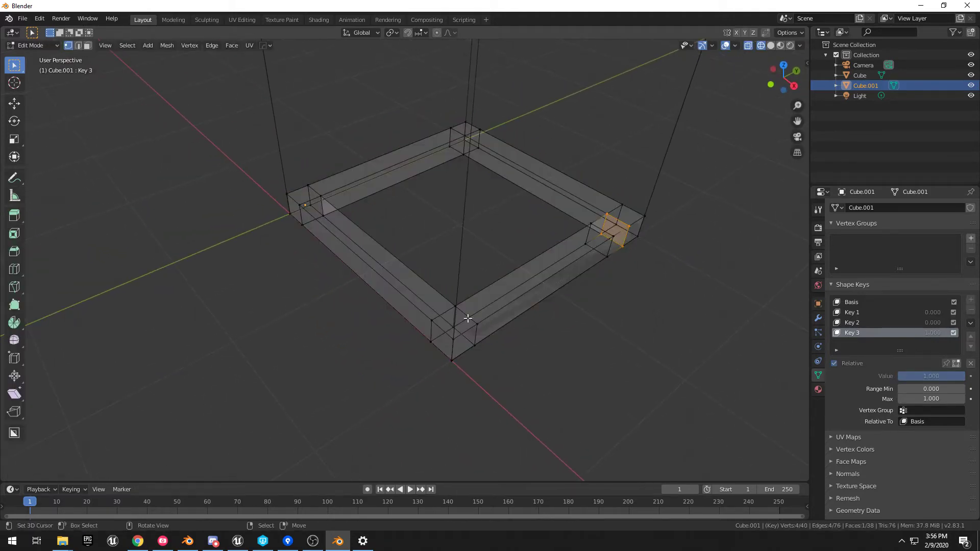
middle_drag(322, 476, 310, 223)
drag(254, 106, 372, 190)
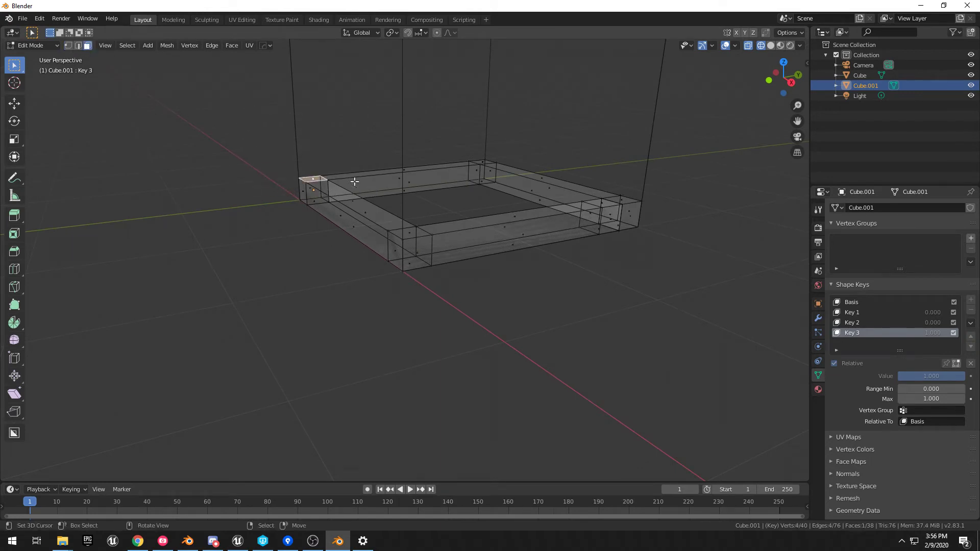
shift+click(402, 232)
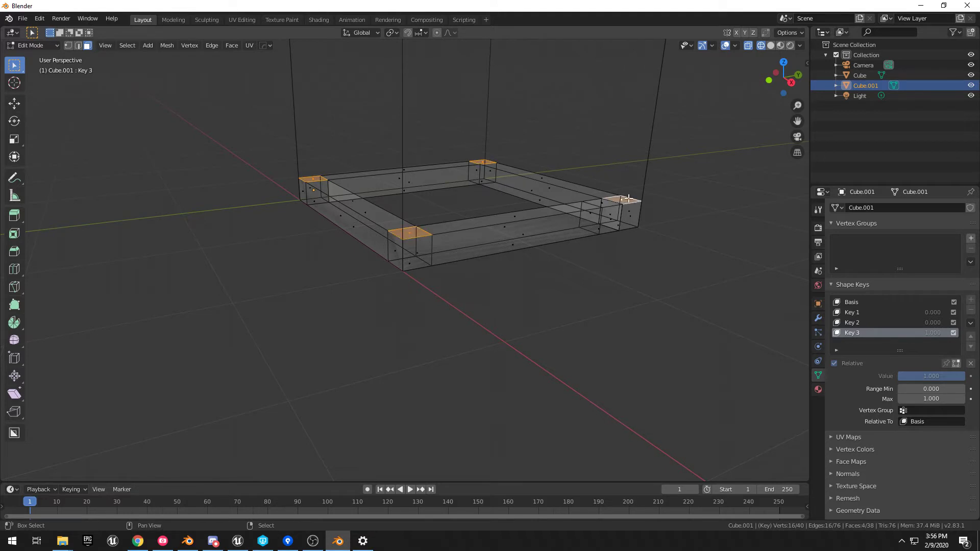
middle_drag(629, 198, 444, 306)
key(e)
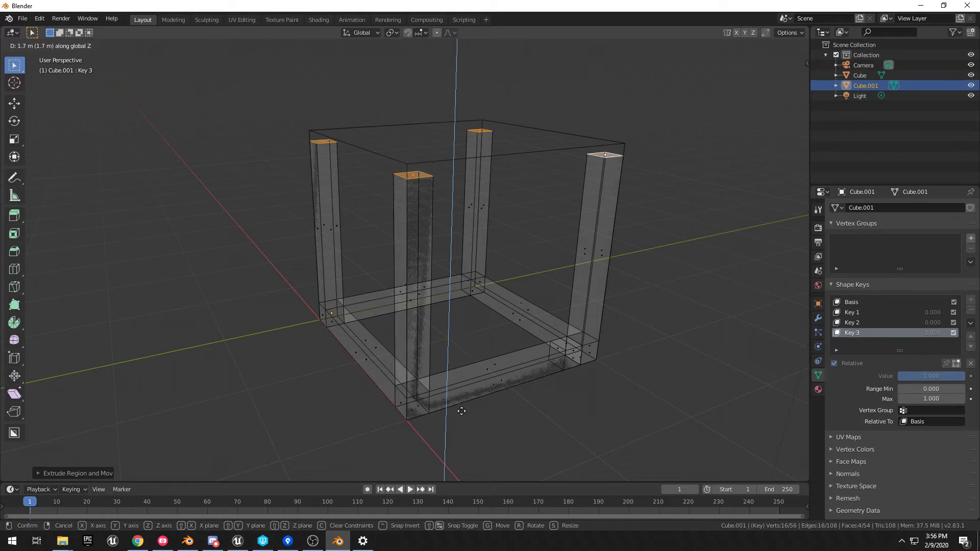
click(469, 137)
Step: Extrude the tops of the four posts a further 0.2 m along Z to the large cube's top
key(e)
key(g)
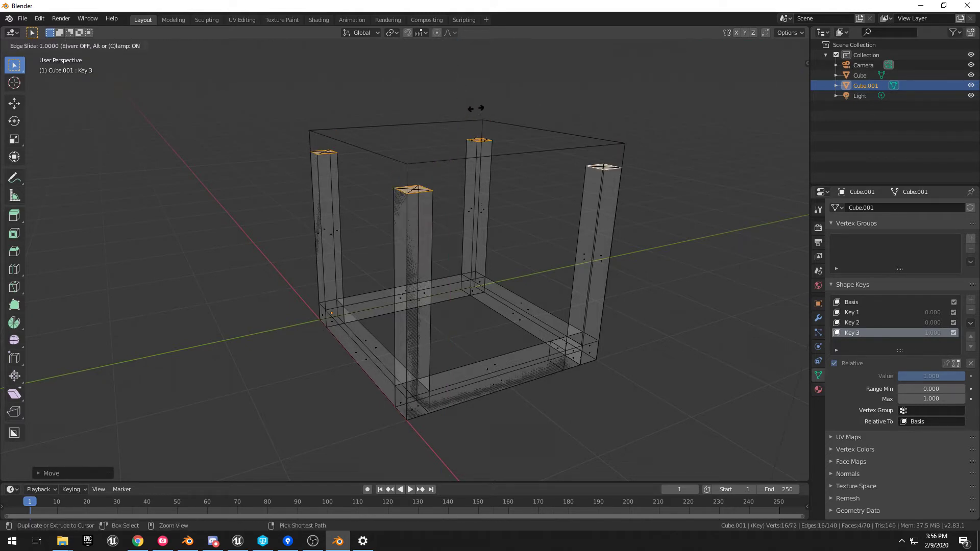
right_click(475, 109)
key(g)
key(z)
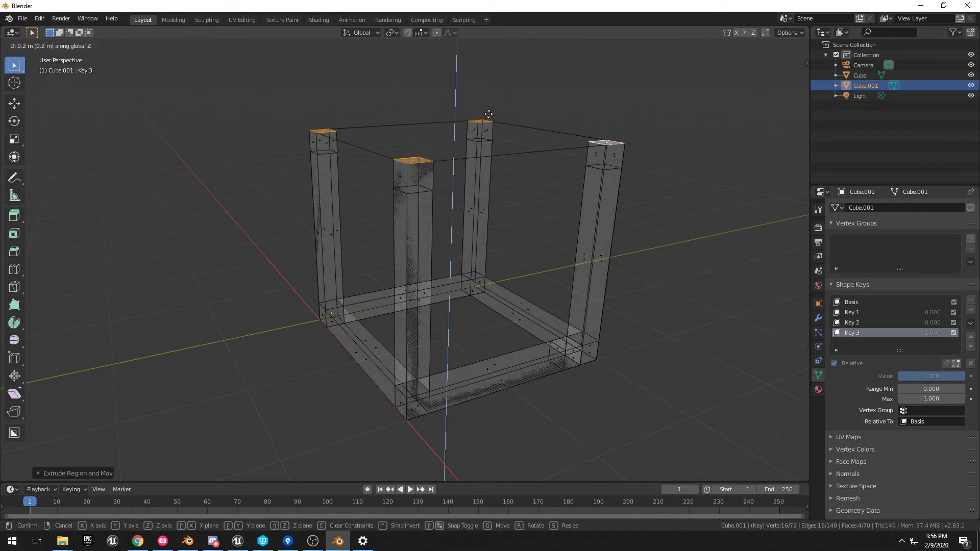
click(493, 153)
Step: Return to Object Mode and preview the Key 3 deformation with its value control
key(Tab)
middle_drag(485, 191, 525, 243)
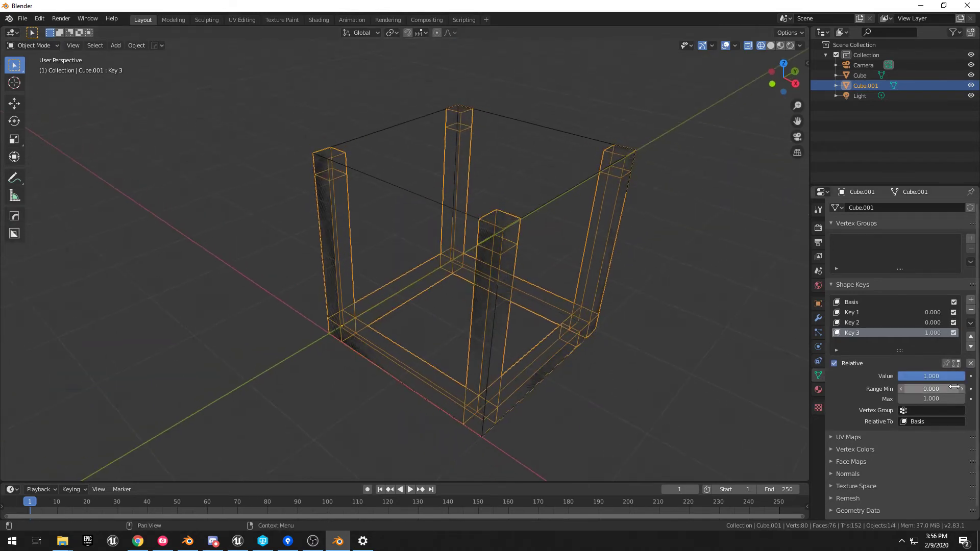
mouse_move(938, 378)
mouse_down()
mouse_move(871, 378)
mouse_move(938, 378)
mouse_up()
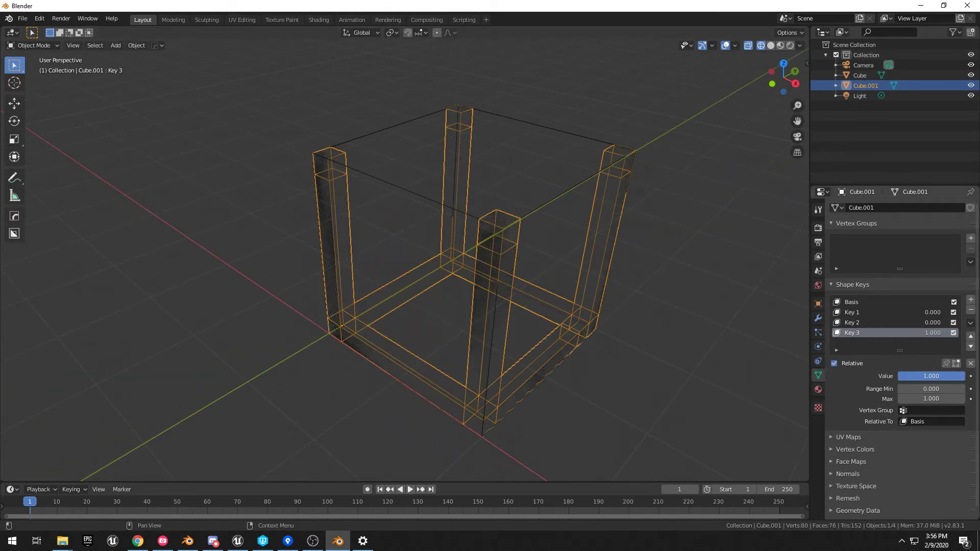
Step: Create a fourth shape key from the current mix, with Key 3 at 0 and Key 4 at 1, and open it in Edit Mode
click(971, 324)
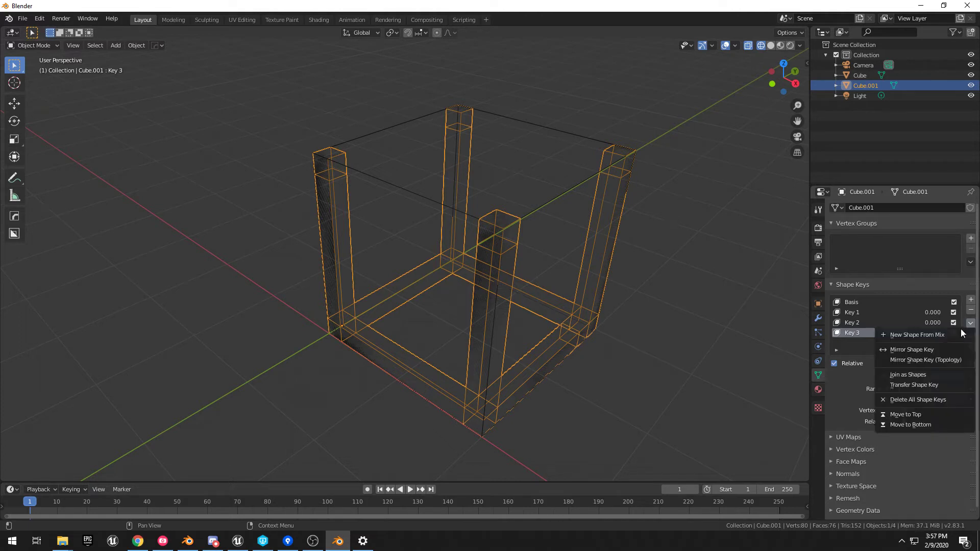
click(929, 336)
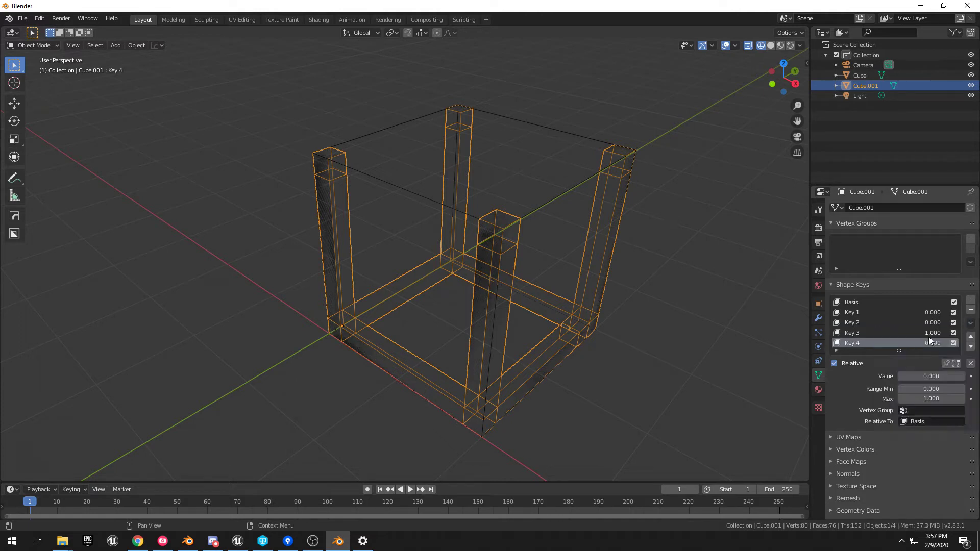
click(855, 332)
mouse_move(953, 379)
mouse_down()
mouse_move(899, 378)
mouse_move(965, 376)
mouse_up()
click(885, 343)
key(Tab)
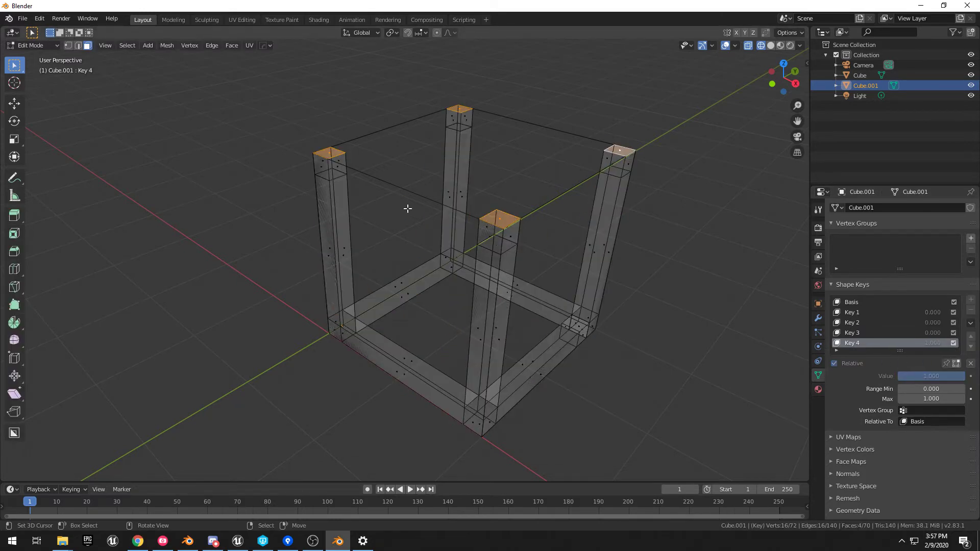
Step: Extrude the inner face of one post's top block along X, stopping one block short of the neighbouring post
middle_drag(407, 207, 470, 219)
key(alt+a)
key(e)
key(x)
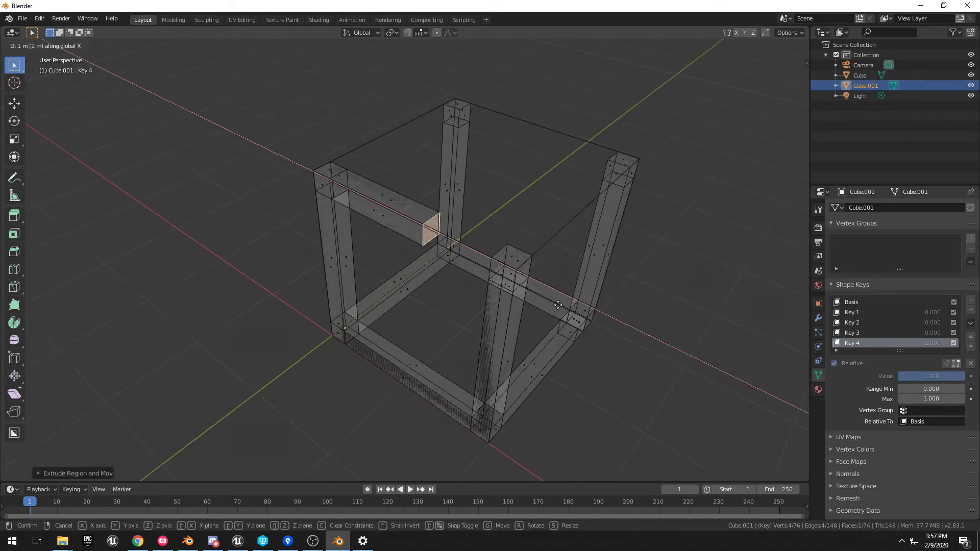
click(743, 327)
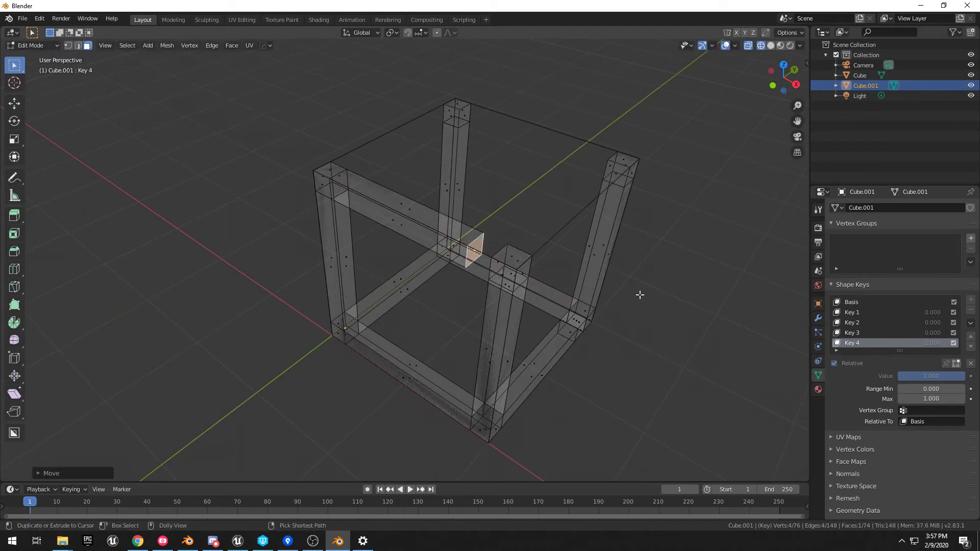
Step: Extrude the first top beam's end further along X to meet the neighbouring post
key(e)
key(g)
right_click(659, 305)
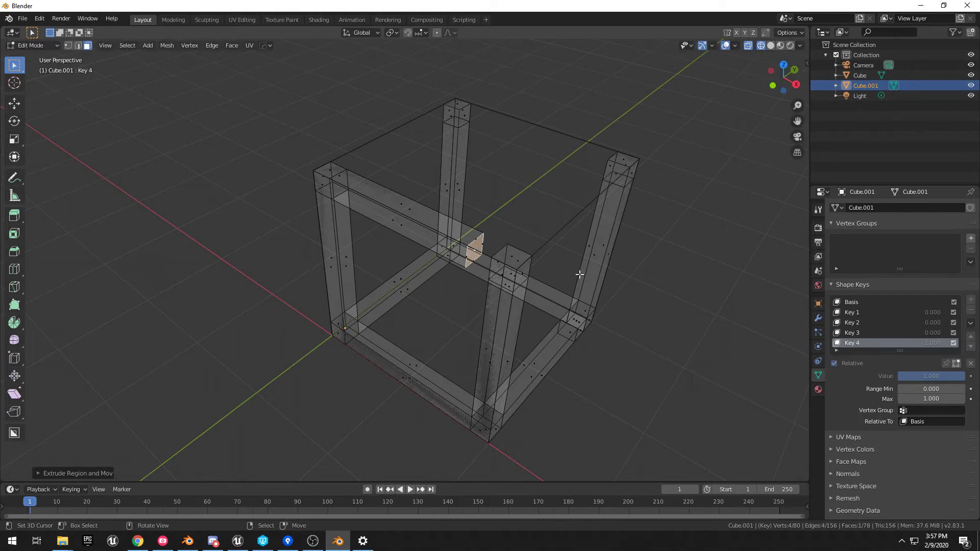
key(e)
key(x)
click(709, 316)
key(s)
key(x)
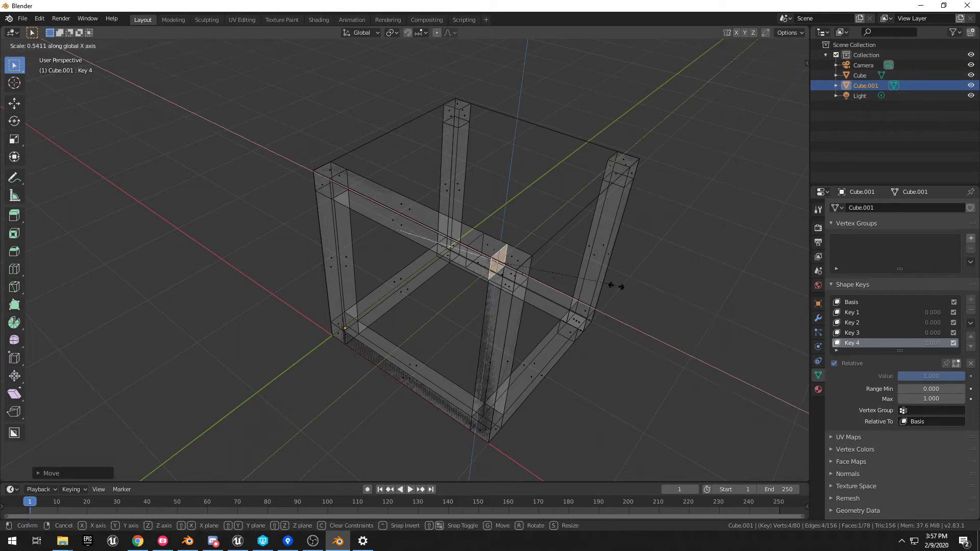
right_click(590, 285)
Step: Extrude the adjacent post's inner top face along Y in two segments to form the second top beam up to the next post
middle_drag(573, 281, 366, 265)
key(alt+a)
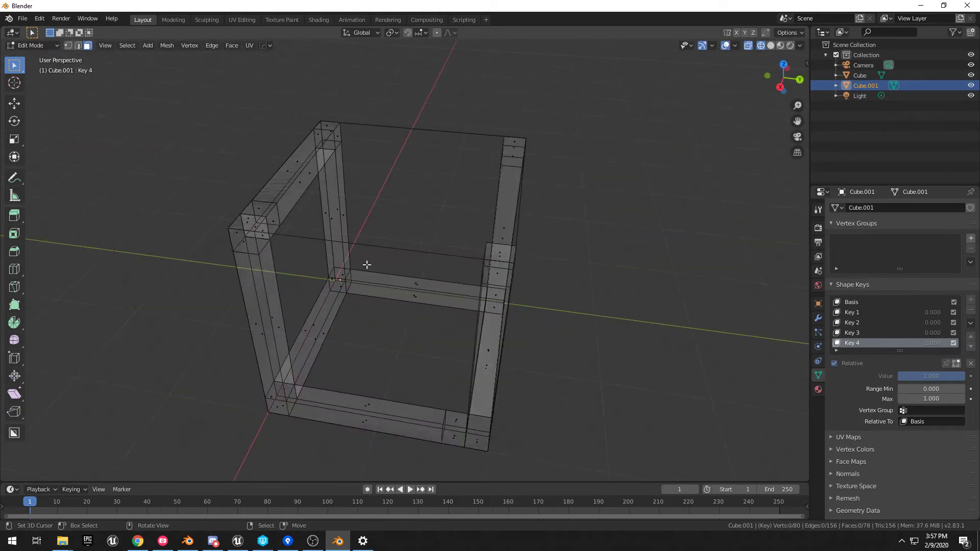
click(260, 234)
key(e)
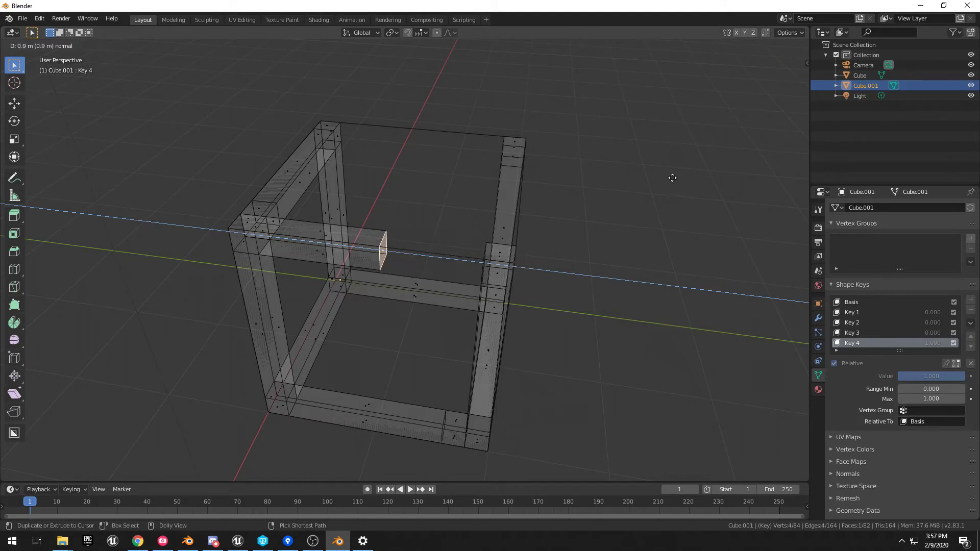
click(555, 236)
key(e)
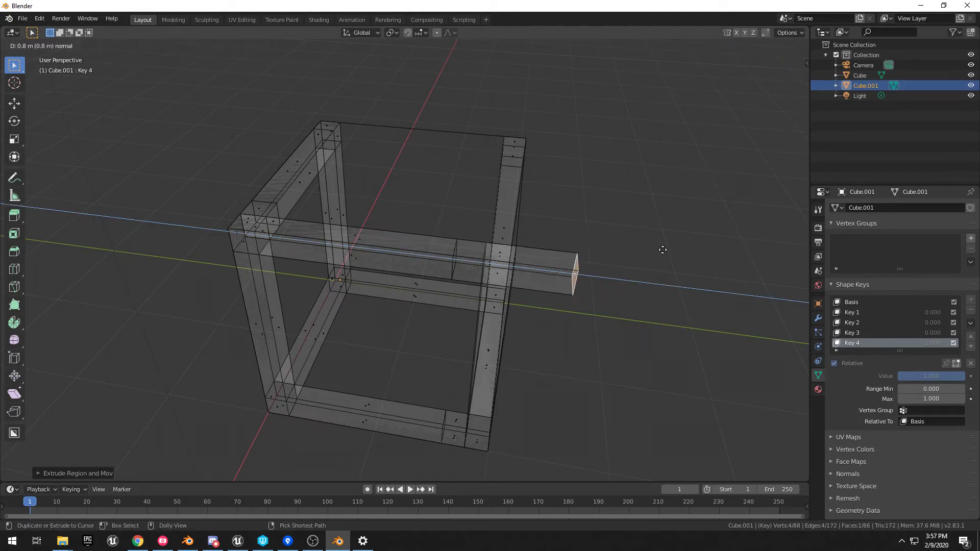
ctrl+click(489, 134)
Step: Extrude the third post's inner top face along X in two segments to form the third top beam up to the last post
middle_drag(587, 179, 449, 227)
key(alt+a)
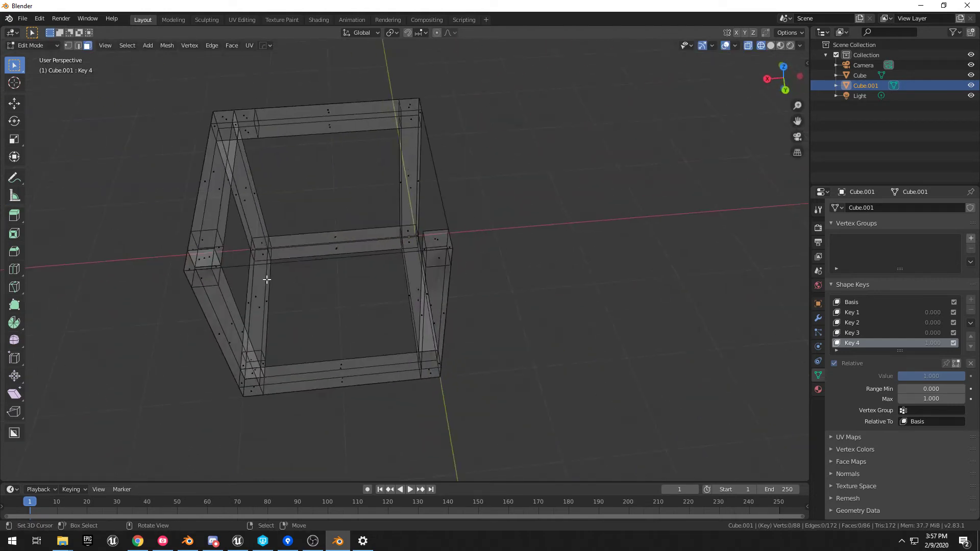
click(213, 267)
key(e)
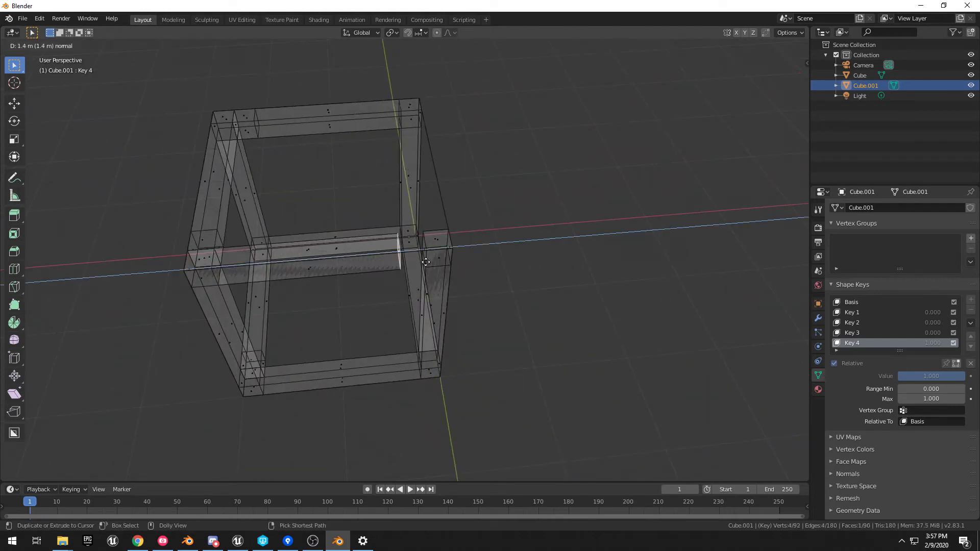
ctrl+click(443, 253)
key(e)
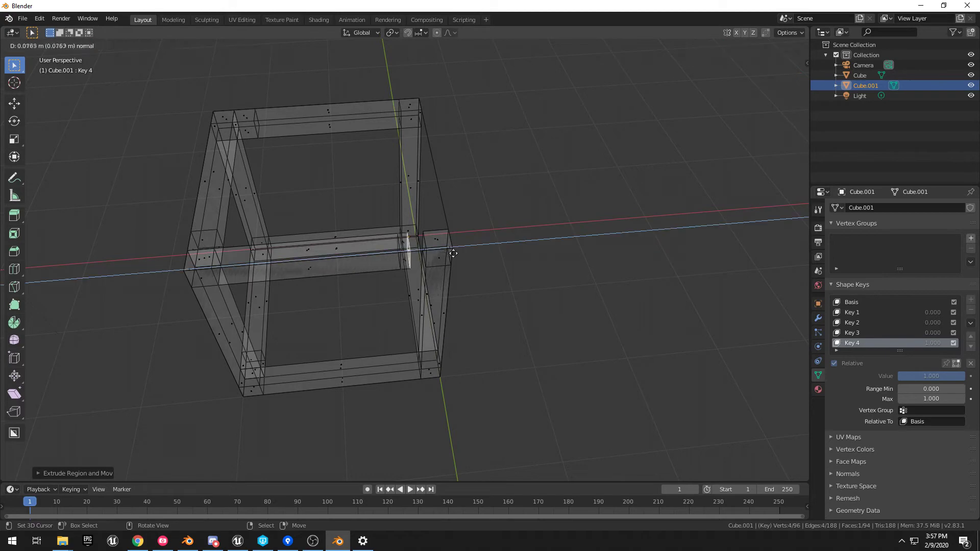
key(x)
key(y)
key(x)
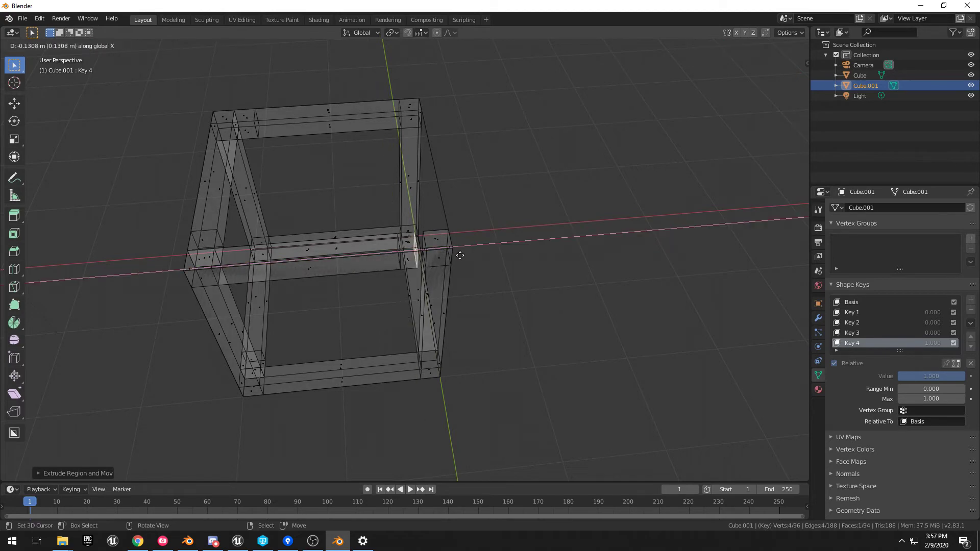
ctrl+click(375, 251)
Step: Extrude the last post's inner top face along Y in two segments, closing the frame's top square
key(alt+a)
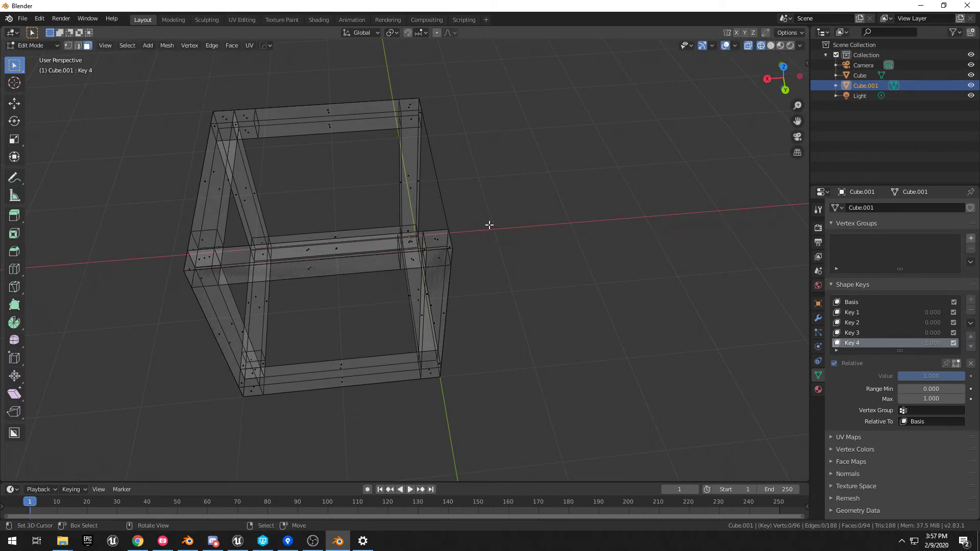
middle_drag(489, 225, 341, 220)
key(e)
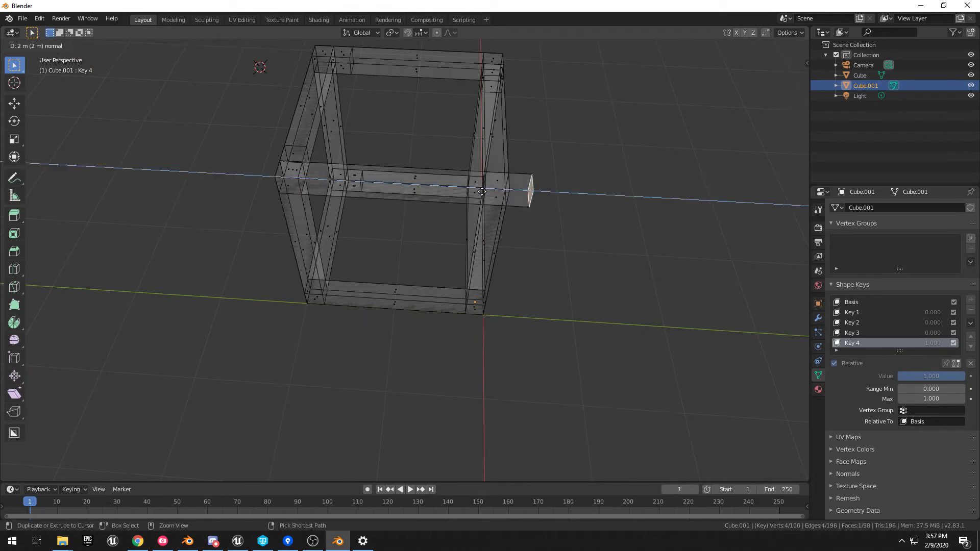
ctrl+click(306, 175)
key(e)
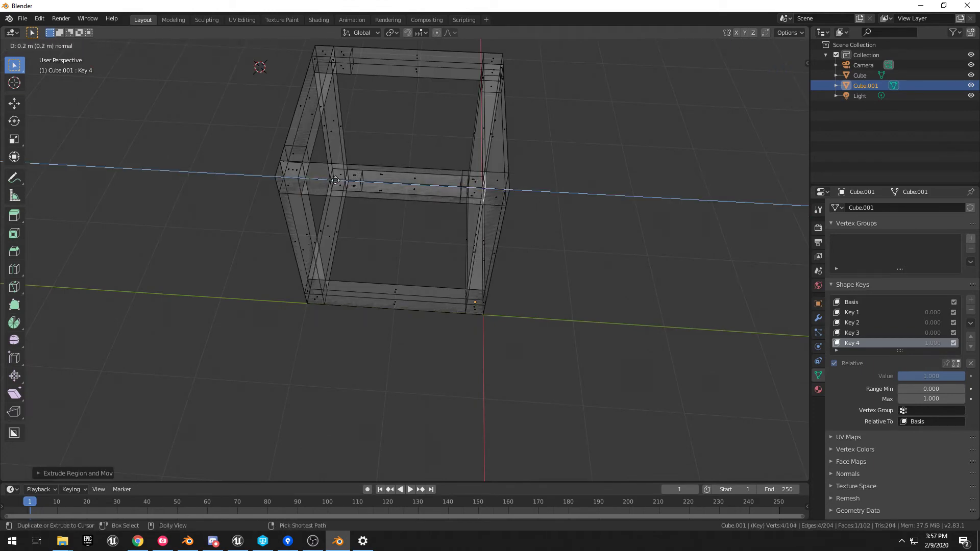
ctrl+click(401, 187)
Step: Return to Object Mode with solid shading and delete the large guide cube
mouse_move(443, 212)
middle_down()
mouse_move(416, 189)
mouse_move(397, 189)
mouse_move(402, 256)
mouse_move(393, 293)
mouse_move(377, 285)
middle_up()
key(Tab)
key(alt+a)
key(shift+z)
click(377, 285)
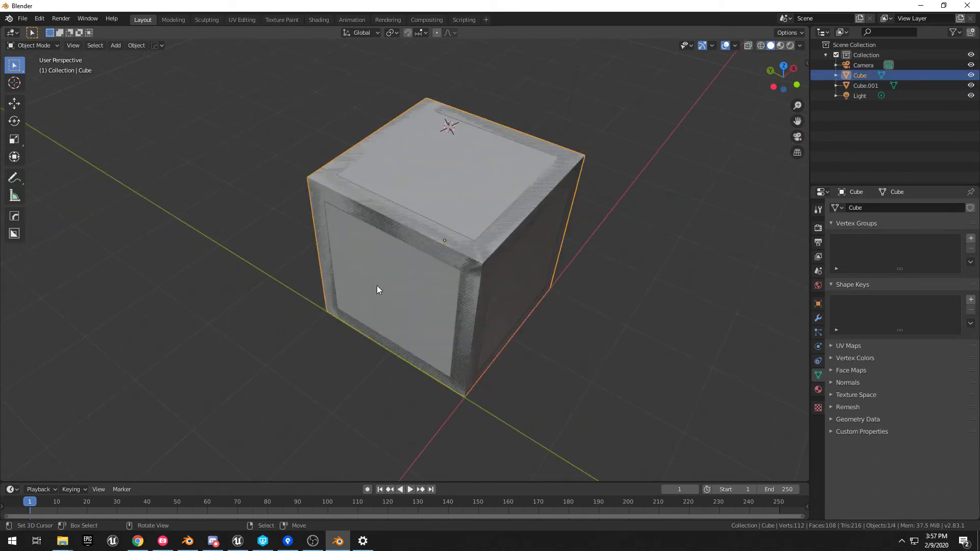
key(x)
click(376, 286)
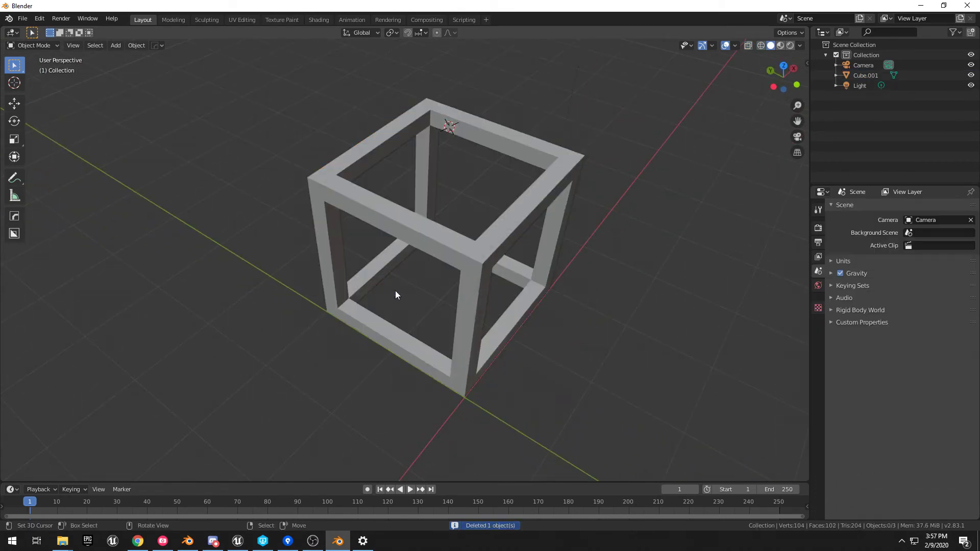
Step: Select the cube frame and split the viewport to add a Graph Editor beside it
middle_drag(395, 290, 430, 248)
click(526, 312)
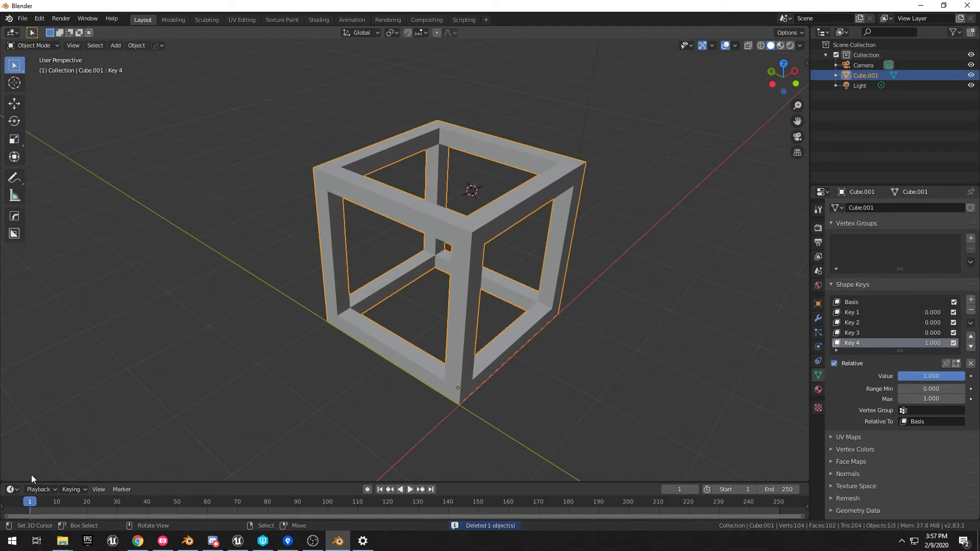
drag(2, 28, 305, 31)
click(11, 32)
click(137, 90)
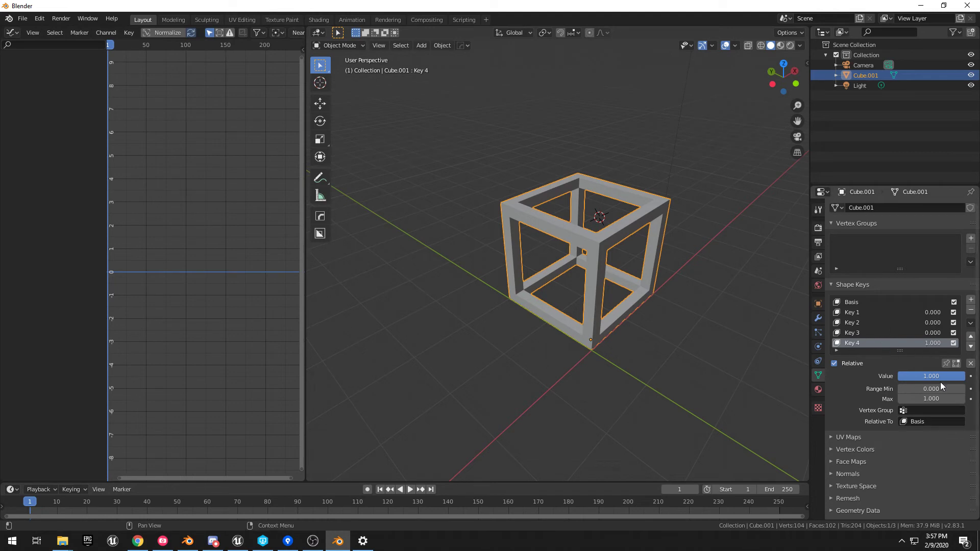
Step: Set Key 4 to 0 and insert keyframes at 0 for Keys 1 to 4 on frame 1
drag(941, 376, 884, 377)
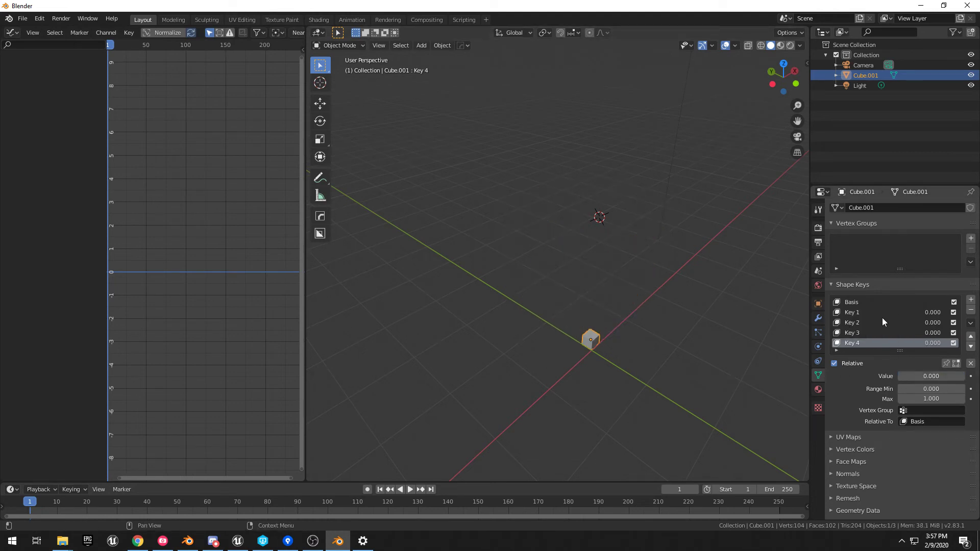
scroll(875, 323, down, 1)
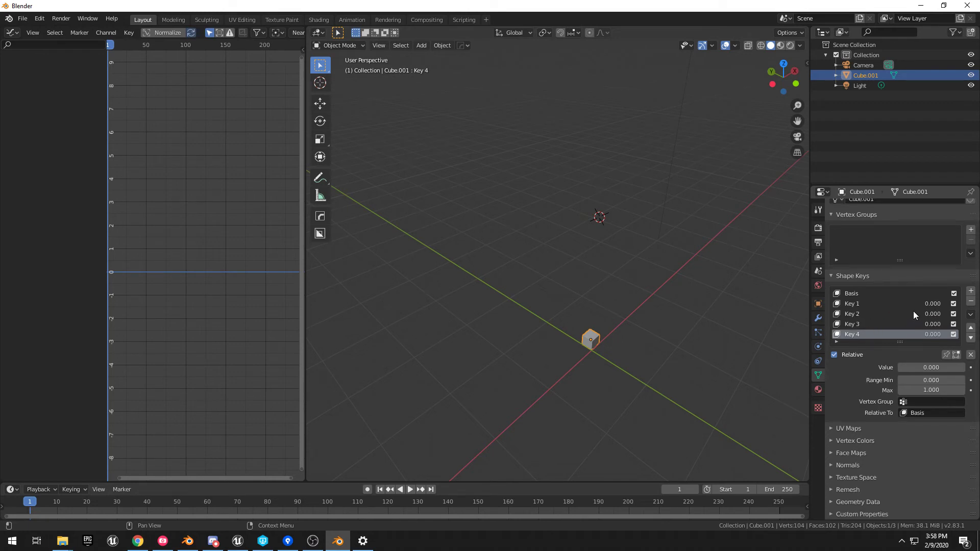
key(i)
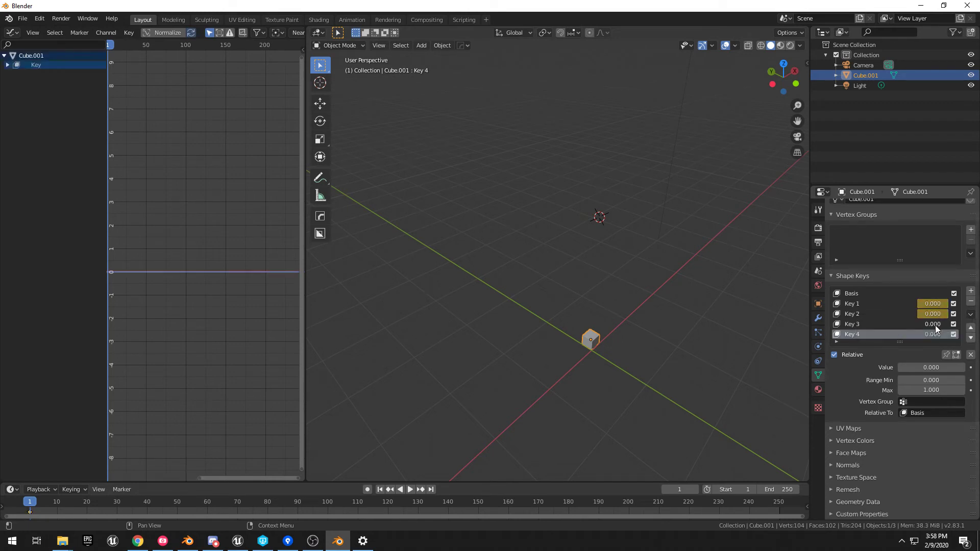
key(i)
key(i)
Step: Go to frame 10 and keyframe Key 1 at 1 and Key 2 at 0
middle_drag(177, 290, 200, 357)
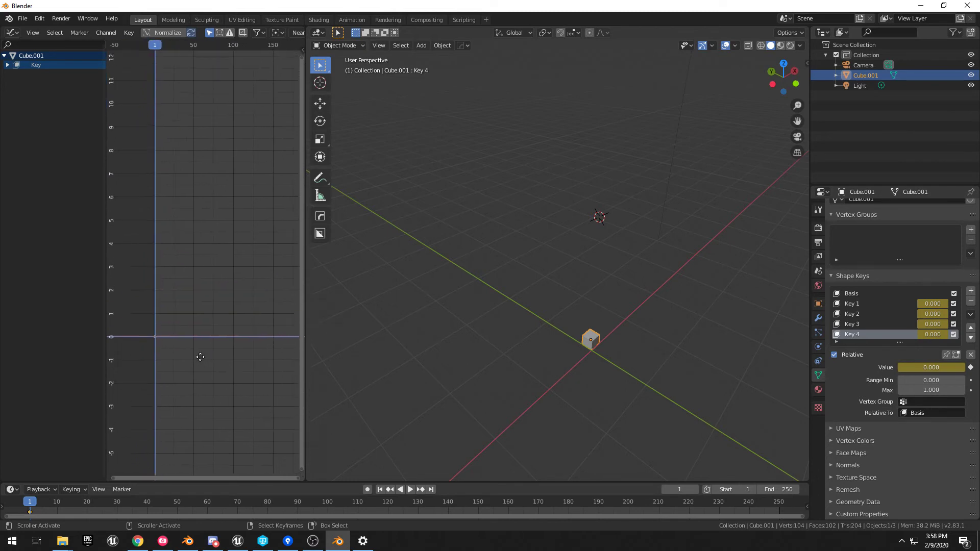
scroll(131, 83, up, 9)
middle_drag(148, 80, 242, 102)
scroll(237, 62, up, 5)
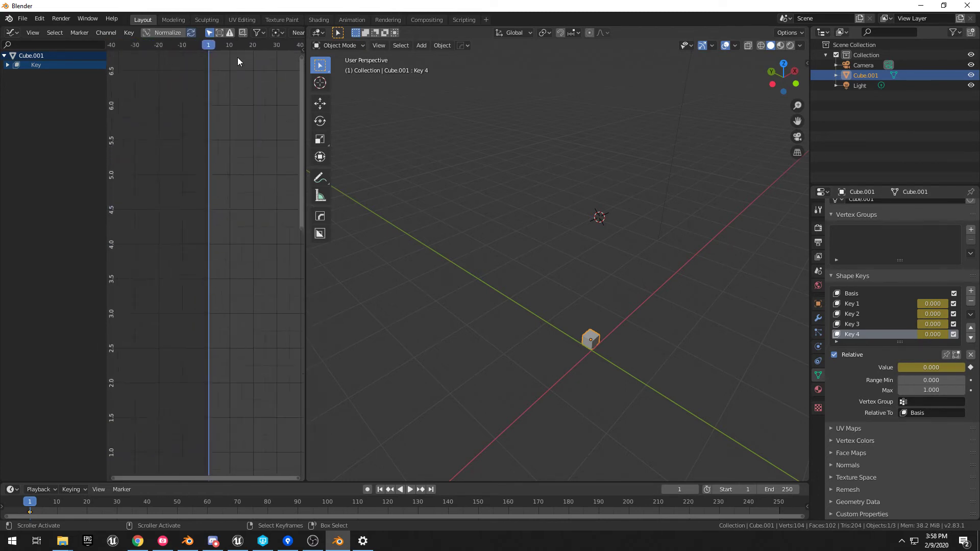
scroll(237, 60, up, 1)
click(234, 45)
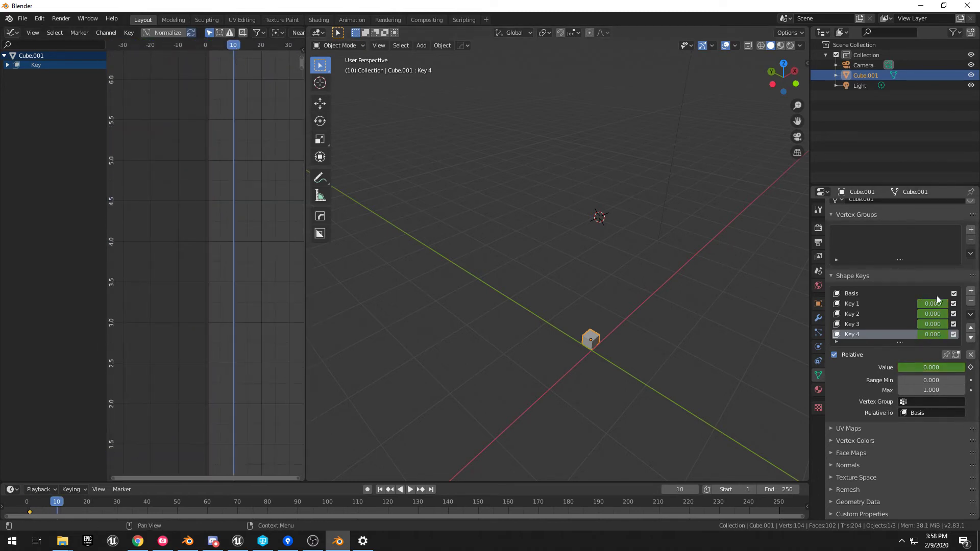
click(857, 305)
drag(910, 367, 965, 368)
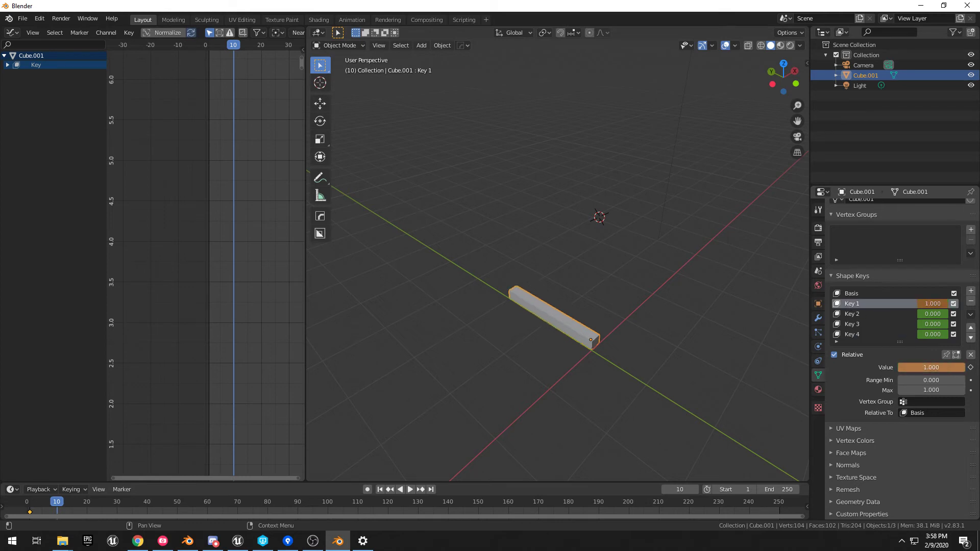
key(i)
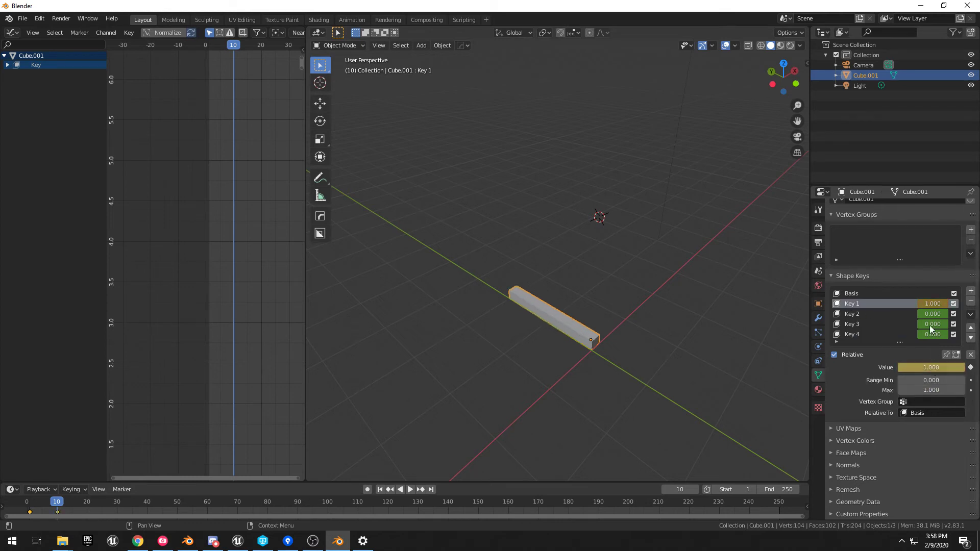
click(850, 315)
key(i)
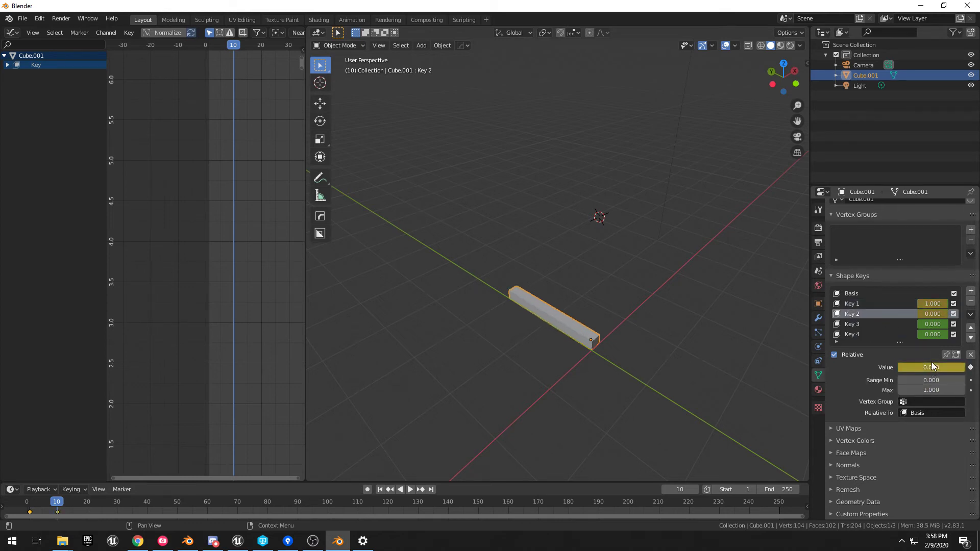
Step: Go to frame 20, set Key 2 to 1 and keyframe it
click(86, 511)
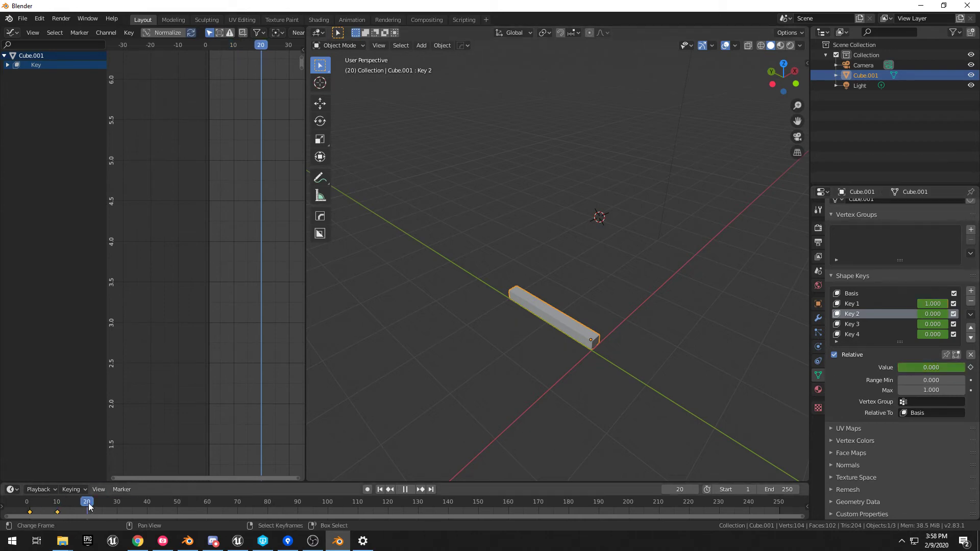
click(933, 367)
text(1)
key(Return)
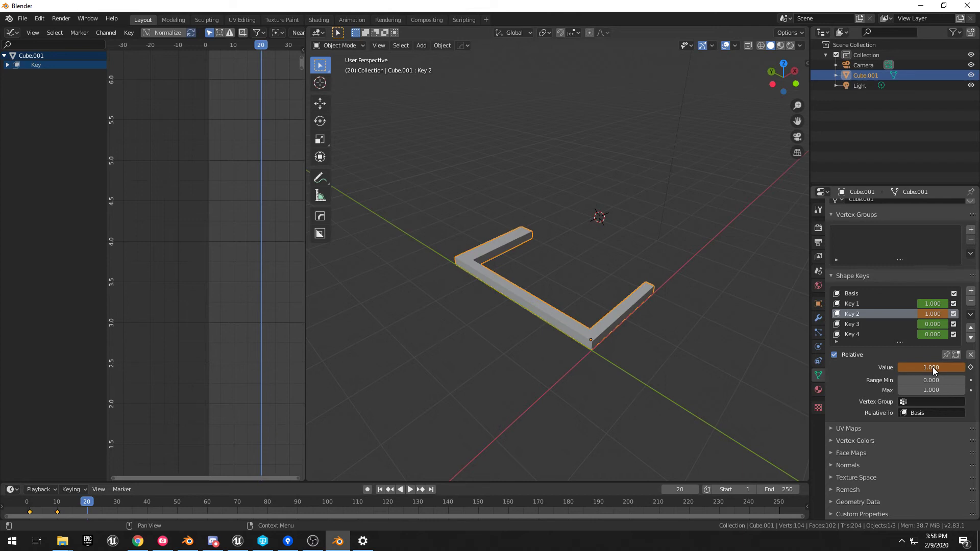
key(i)
Step: Set Key 2's value to 0 and back to 1 on frame 20 to check its effect on the frame
key(Return)
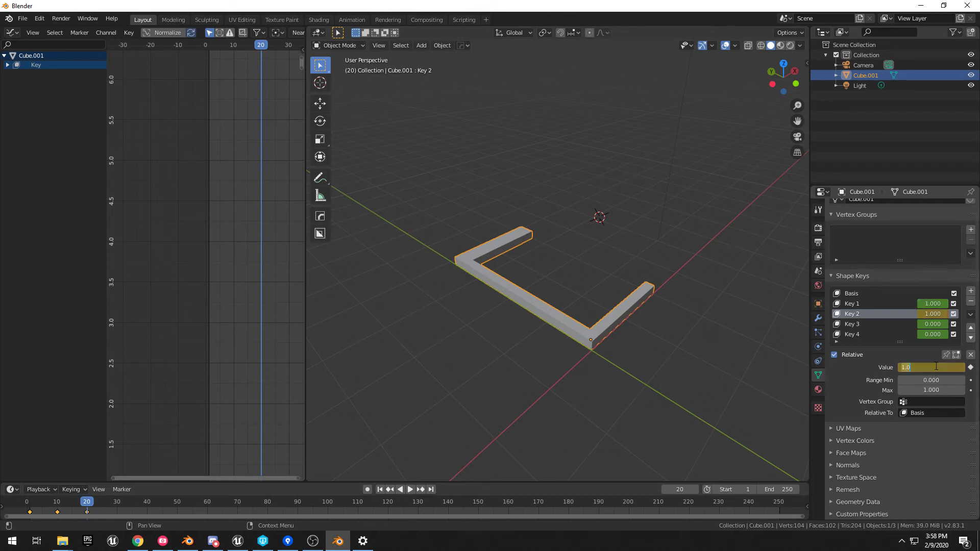
text(0)
key(Return)
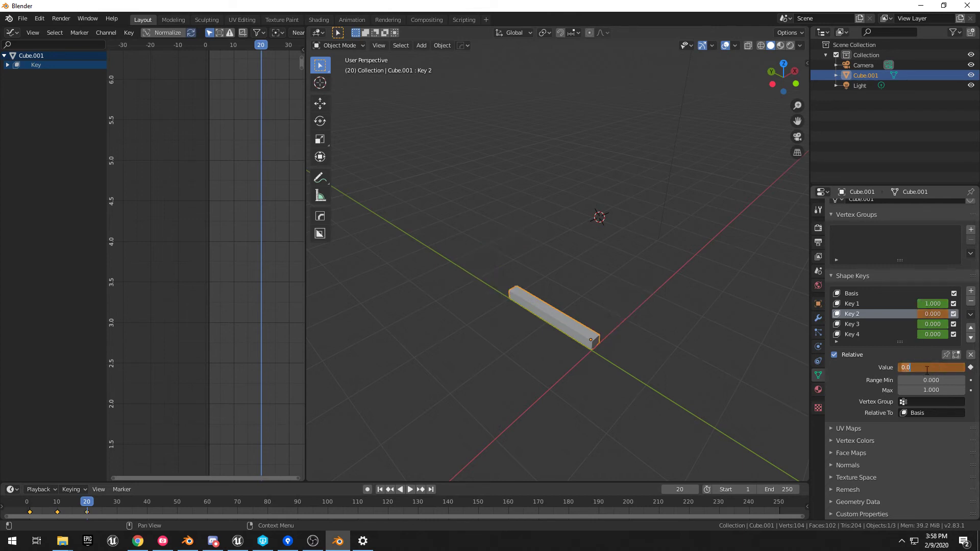
text(1)
key(Return)
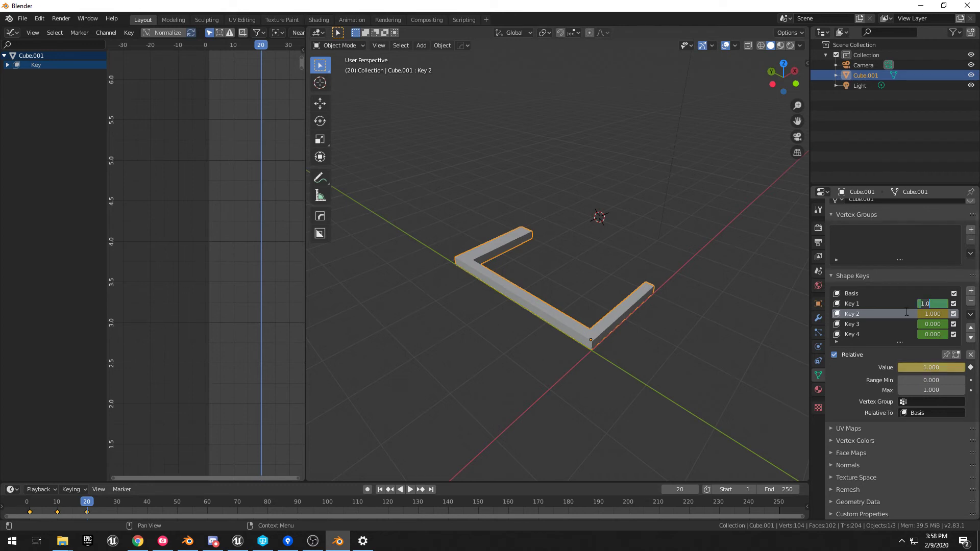
Step: Set Key 1 to 0 on frame 20 and keyframe it together with Key 3 at 0
text(0)
key(Return)
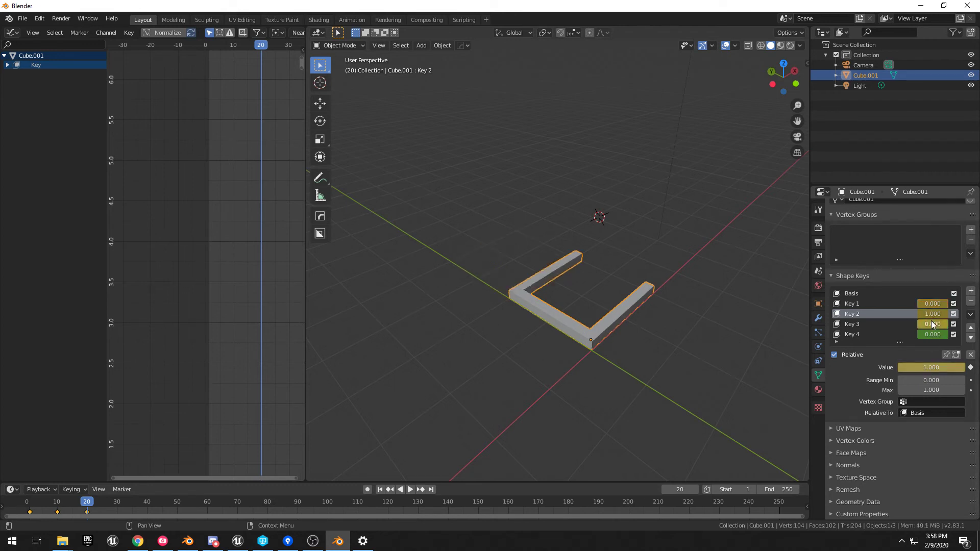
Step: Go to frame 30 and keyframe Key 2 at 0, Key 3 at 1 and Key 4 at 0
click(118, 503)
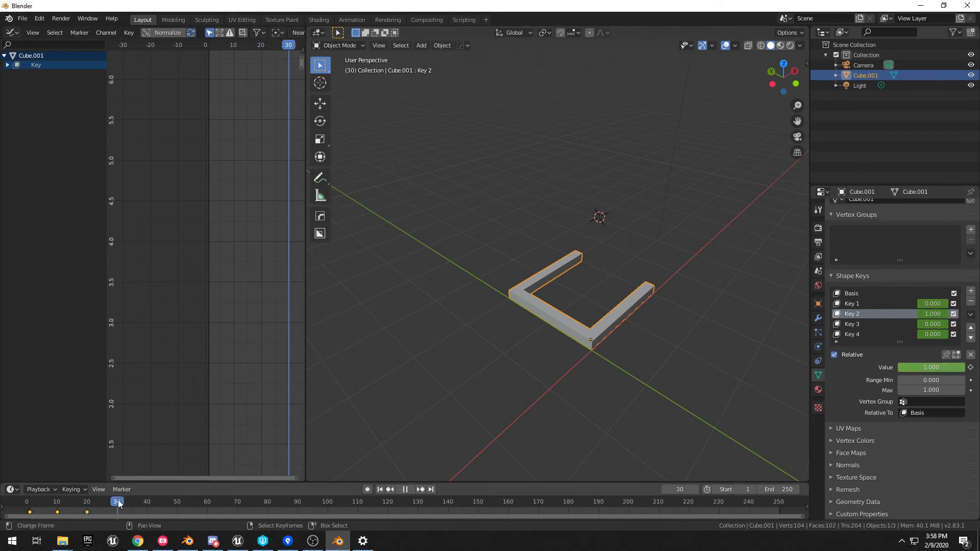
text(0)
key(Return)
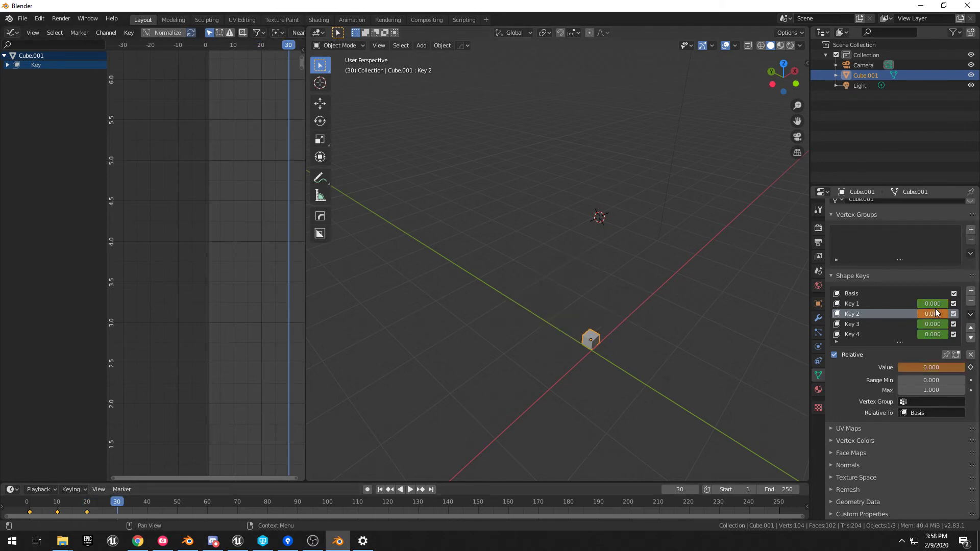
key(i)
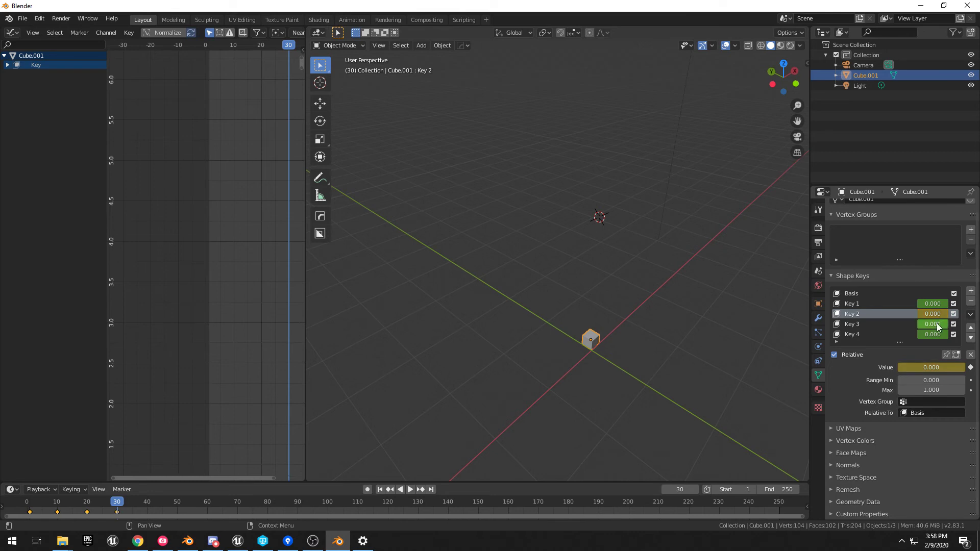
double_click(936, 323)
text(1)
key(Return)
key(i)
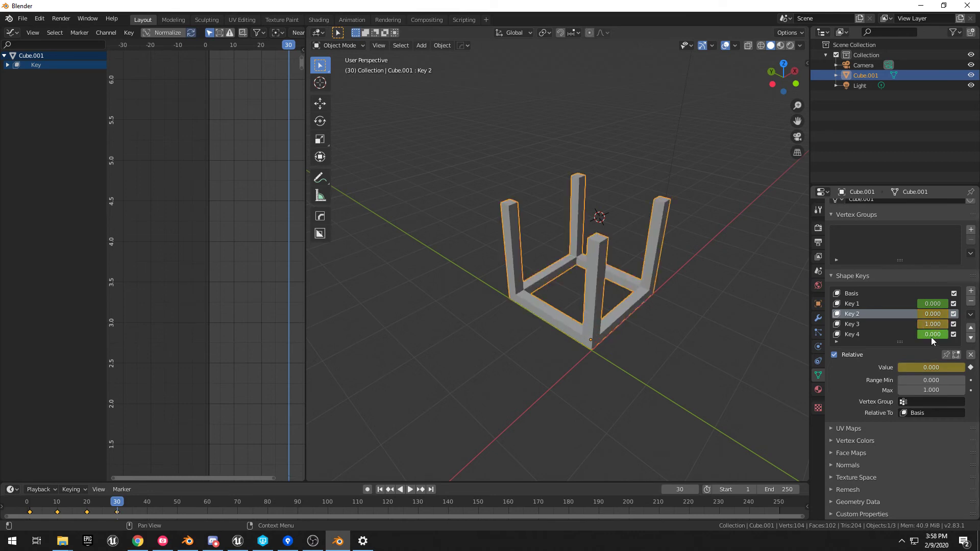
key(i)
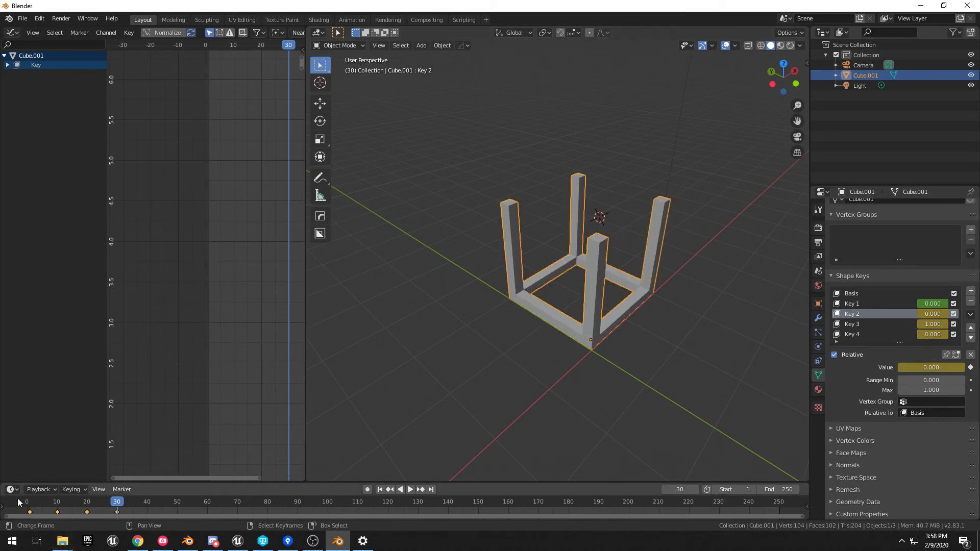
Step: Go to frame 40 and keyframe Key 3 at 0 and Key 4 at 1
click(147, 503)
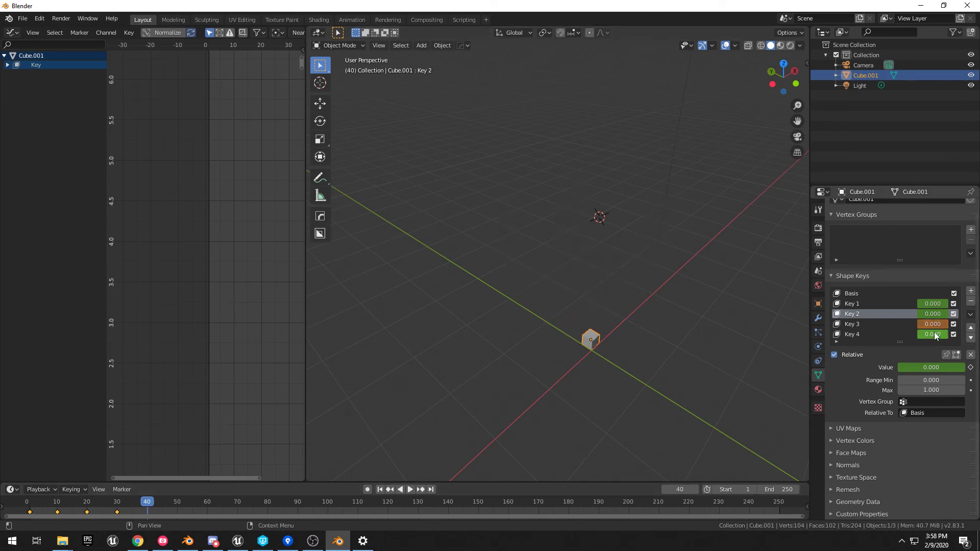
text(1)
key(Return)
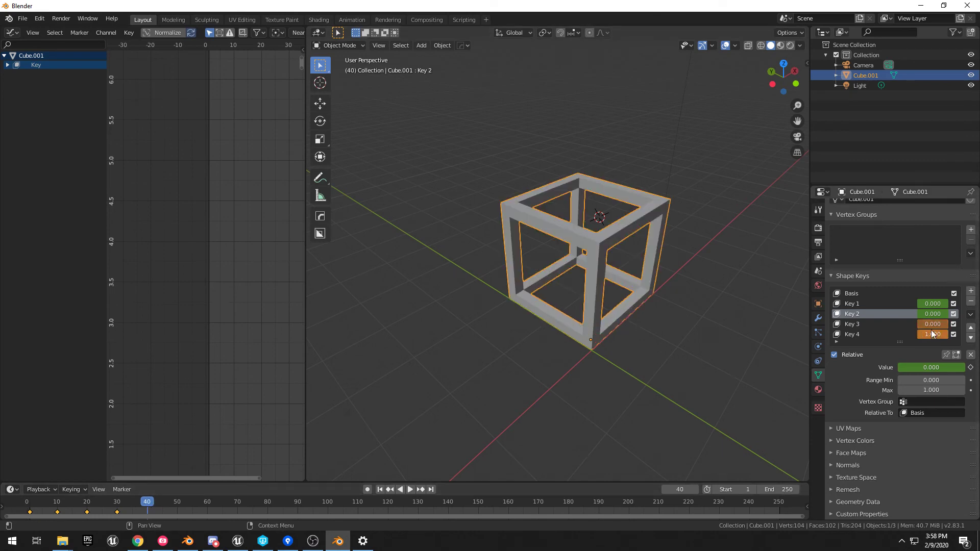
key(i)
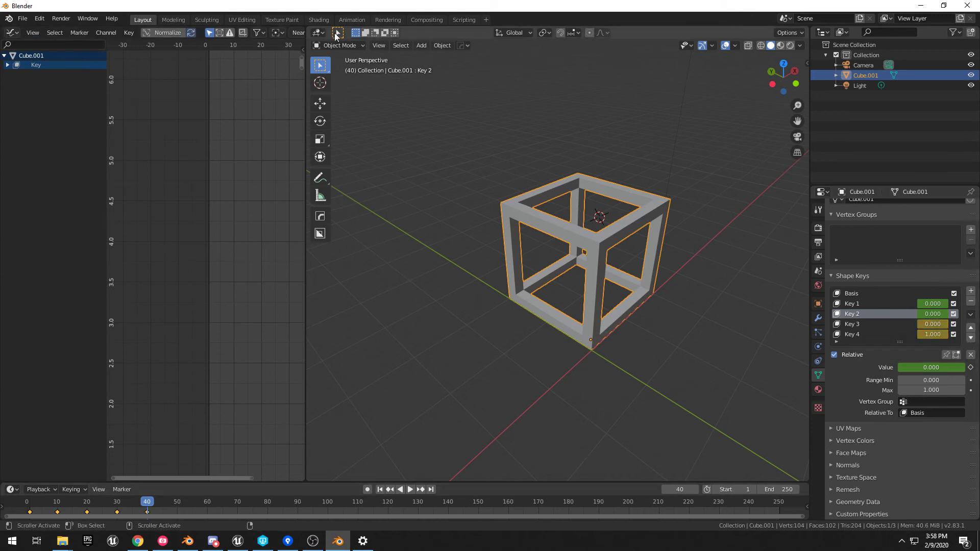
Step: Examine the shape key animation curves between frames 1 and 40 in the Graph Editor and deselect their keyframes
scroll(217, 250, down, 15)
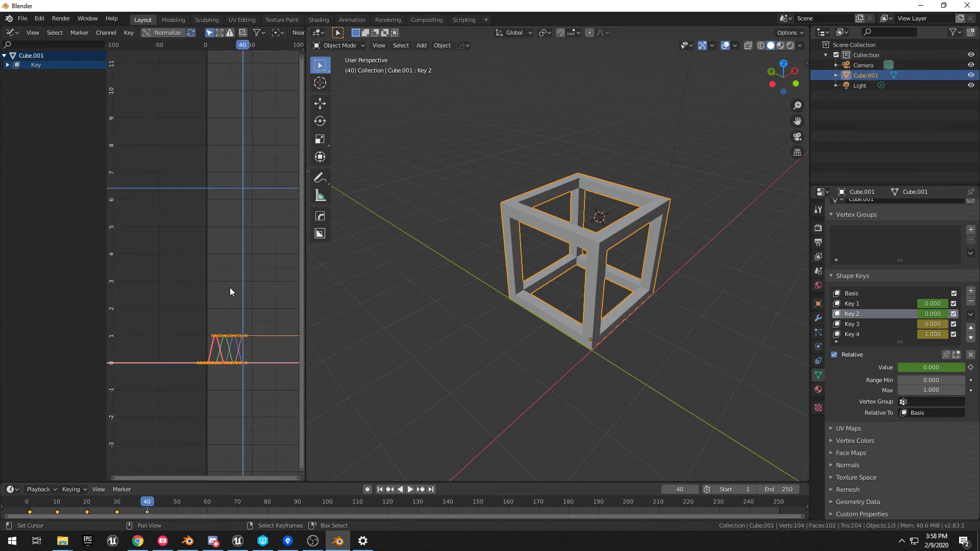
middle_drag(226, 353, 192, 291)
scroll(192, 293, up, 12)
scroll(199, 300, up, 1)
middle_drag(160, 253, 182, 219)
scroll(165, 291, up, 4)
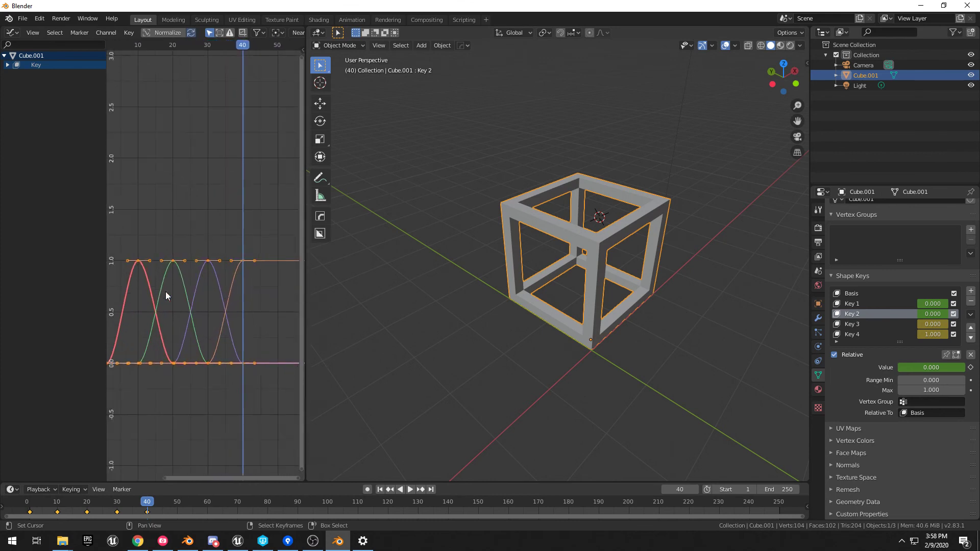
ctrl+middle_drag(177, 318, 208, 293)
scroll(208, 293, down, 2)
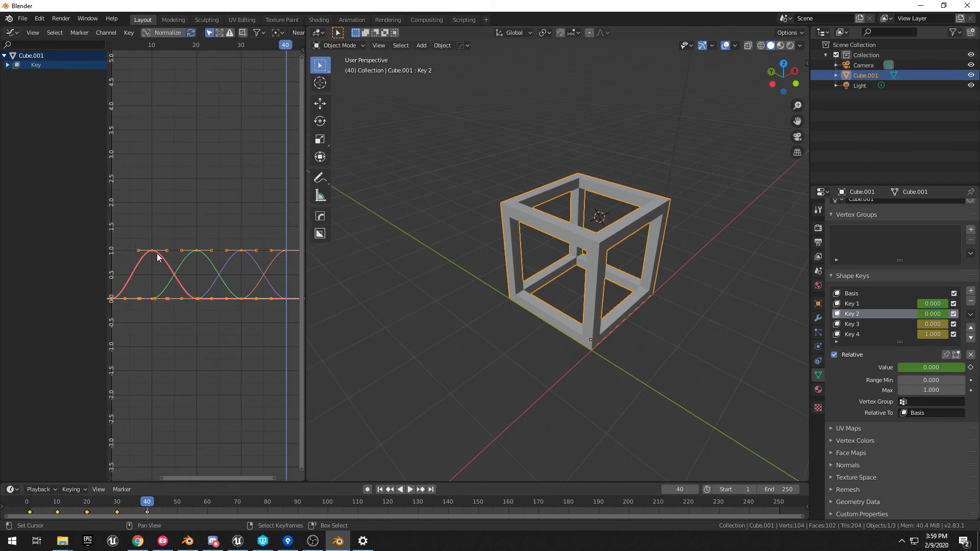
click(179, 302)
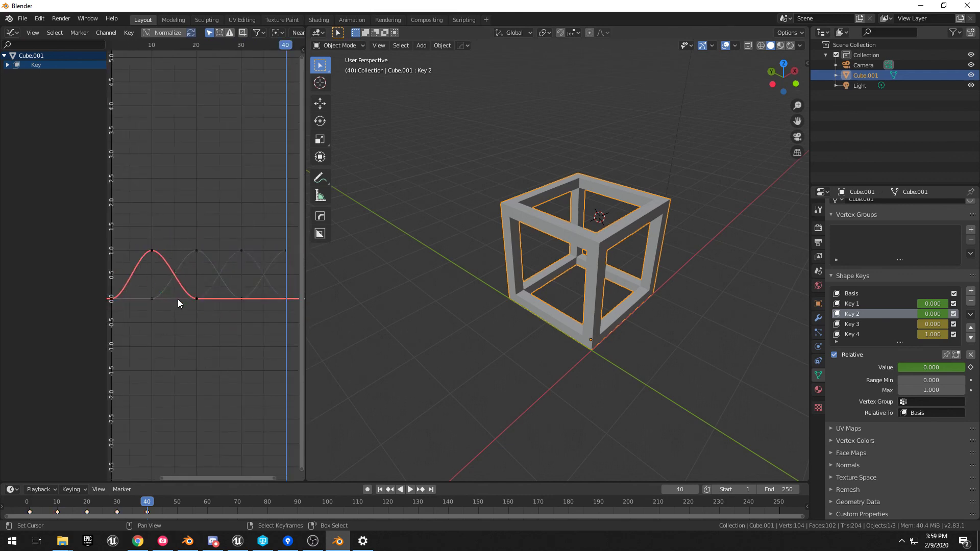
Step: Play the shape key animation from the start, view the growing frame from several sides, and stop playback
key(shift+Left)
key(space)
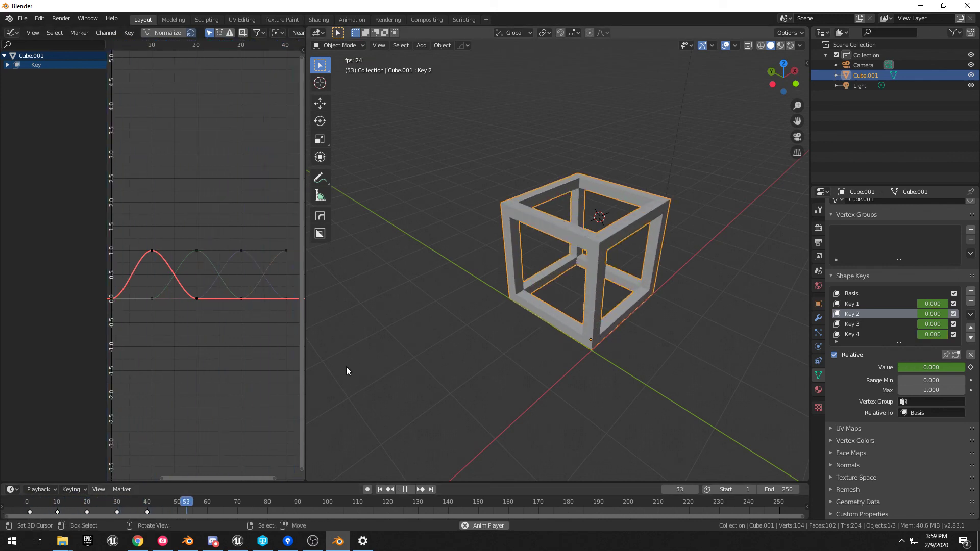
click(26, 503)
middle_drag(730, 234, 565, 228)
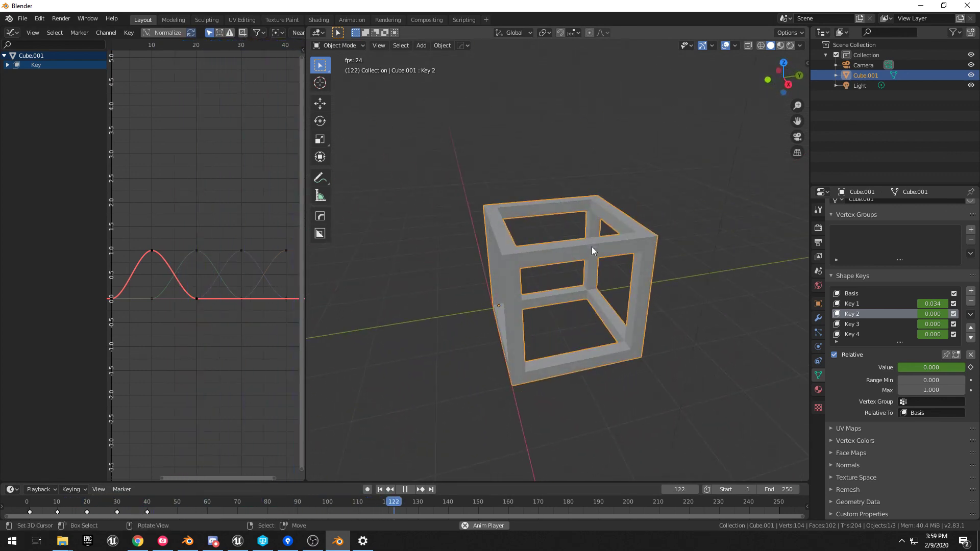
middle_drag(592, 246, 459, 297)
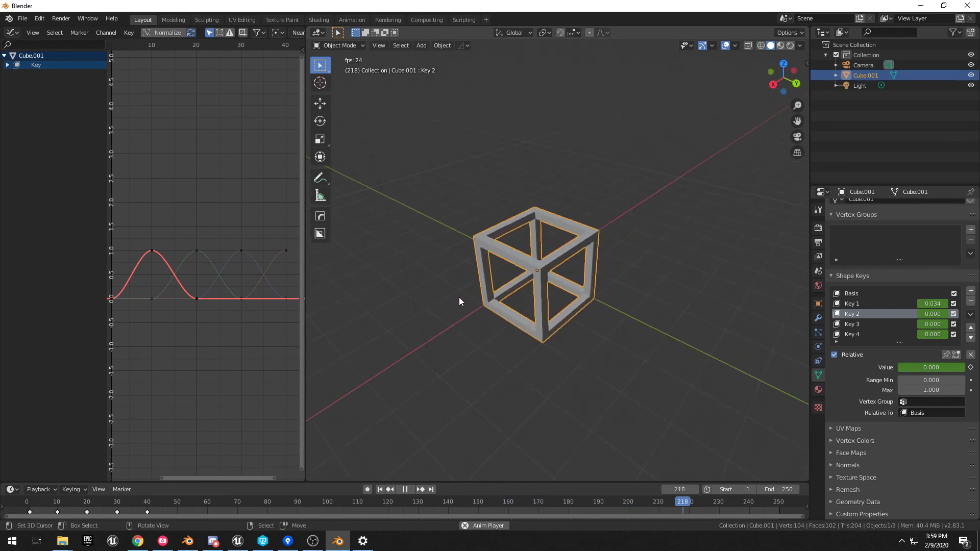
scroll(458, 297, up, 4)
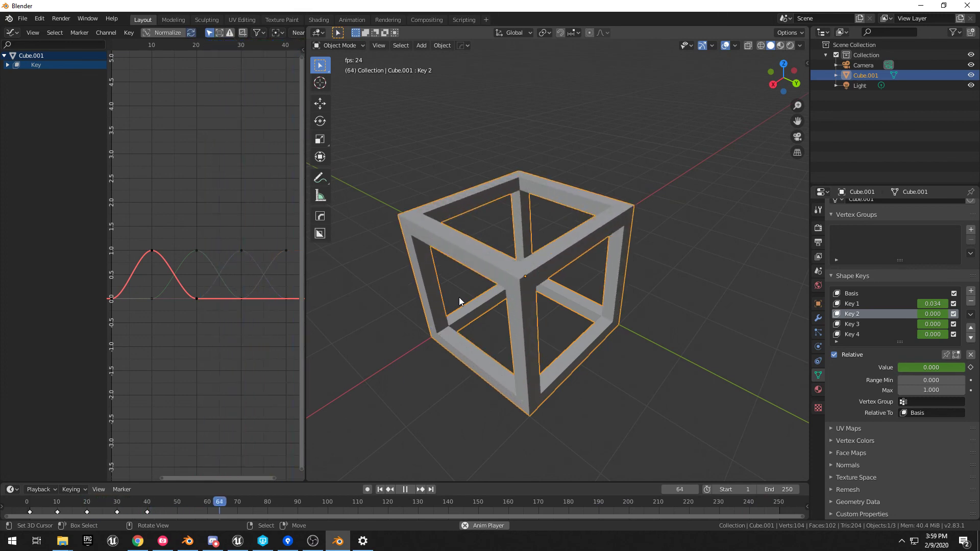
key(space)
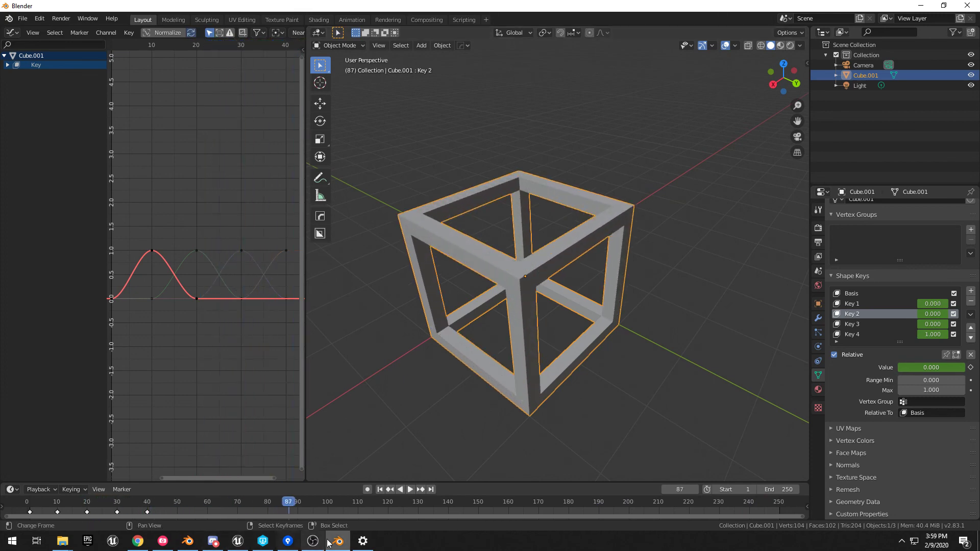